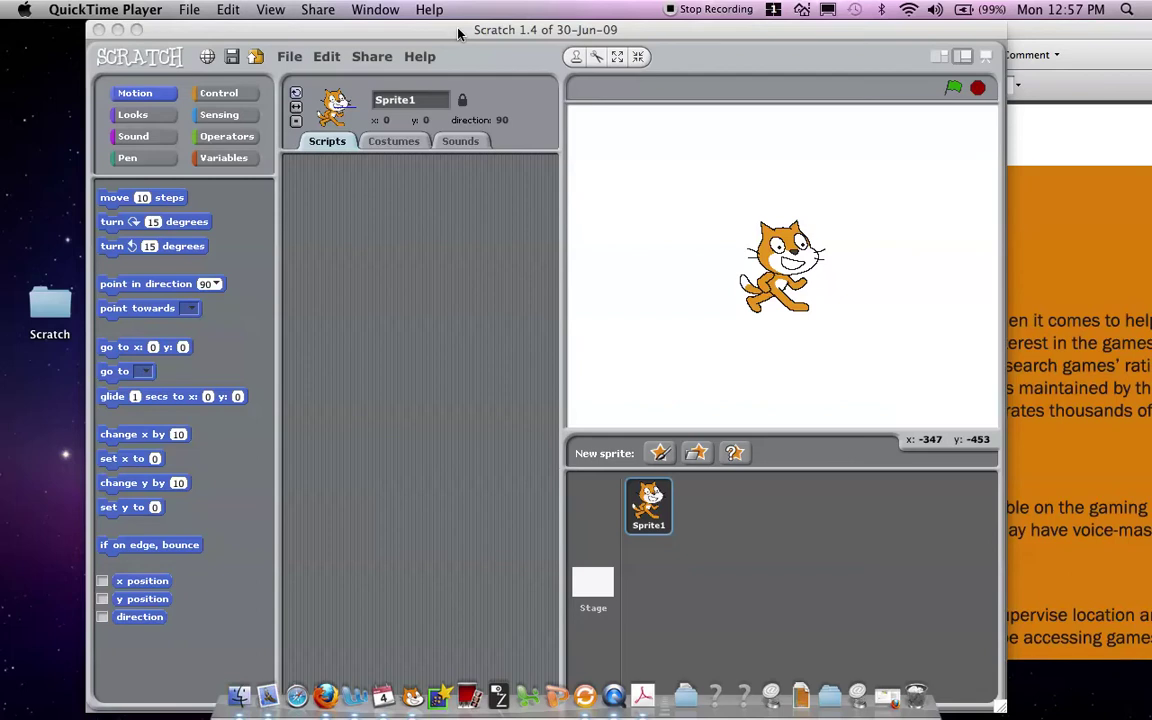
Reposition and shorten the Scratch window so it fits on the desktop, and delete the cat sprite from the stage
drag(466, 35, 503, 30)
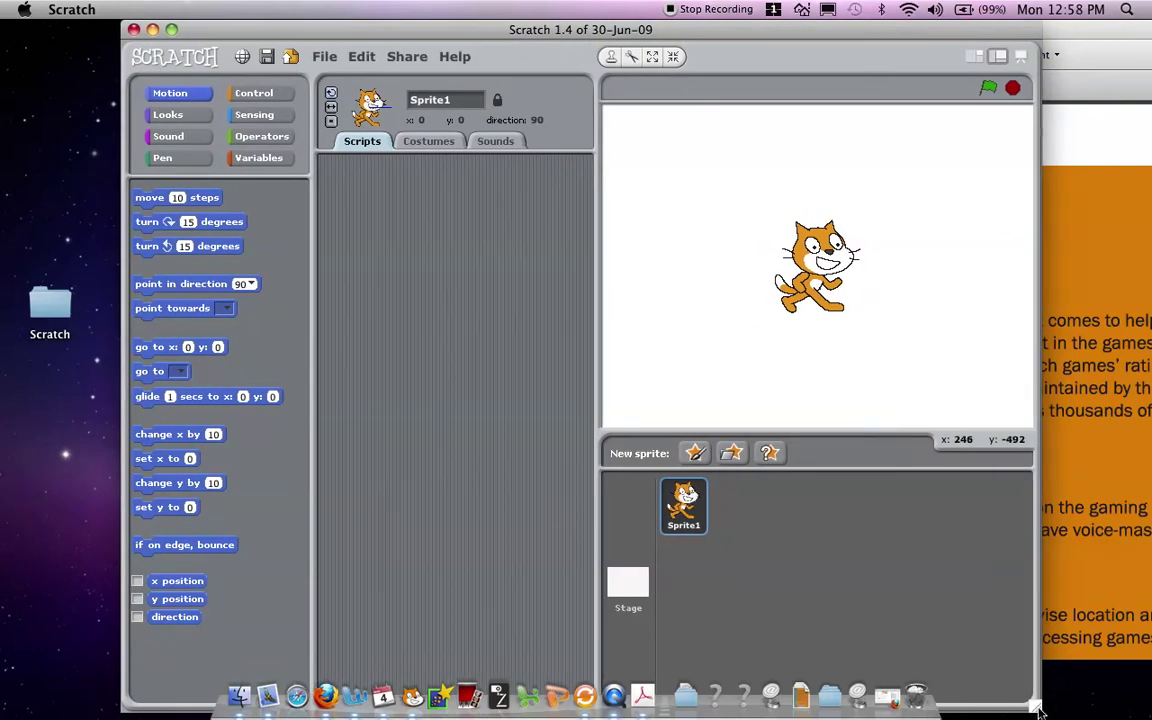
drag(1035, 677, 1031, 641)
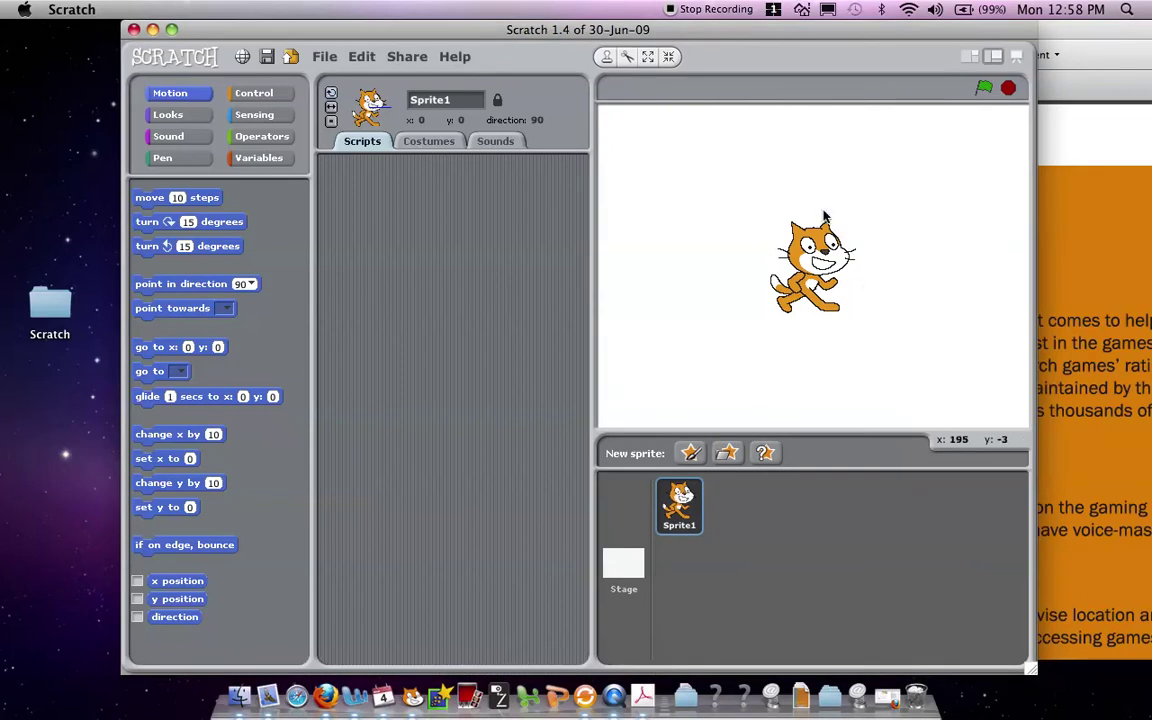
click(627, 57)
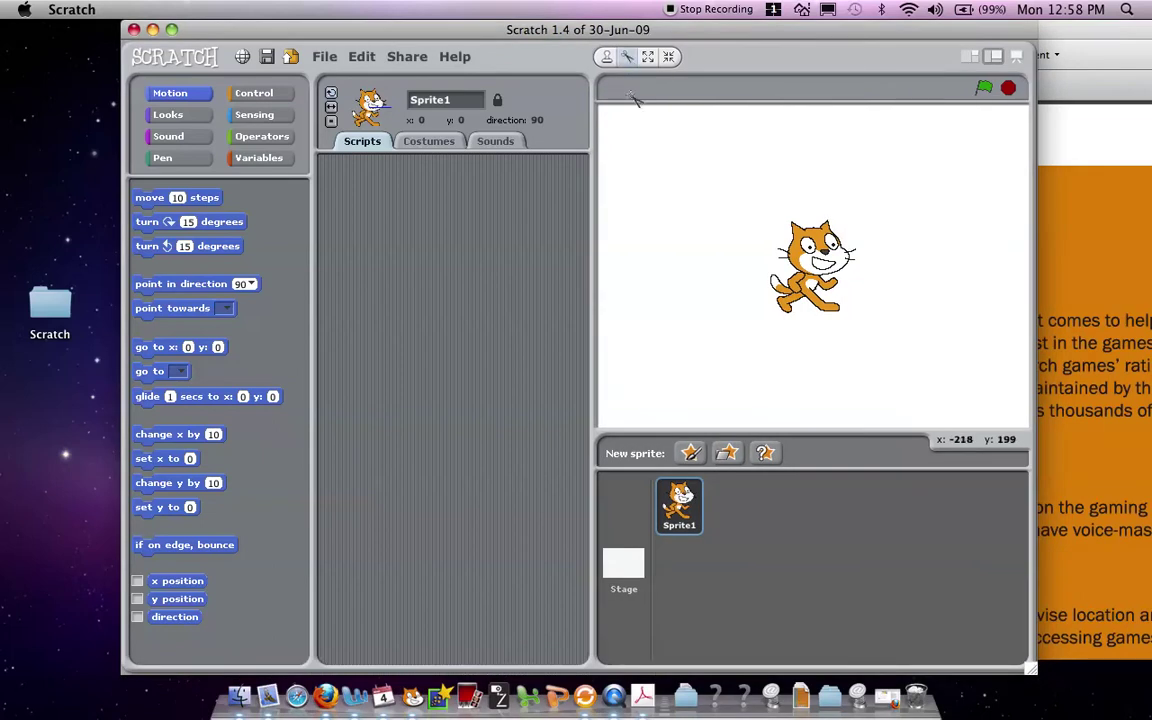
click(812, 252)
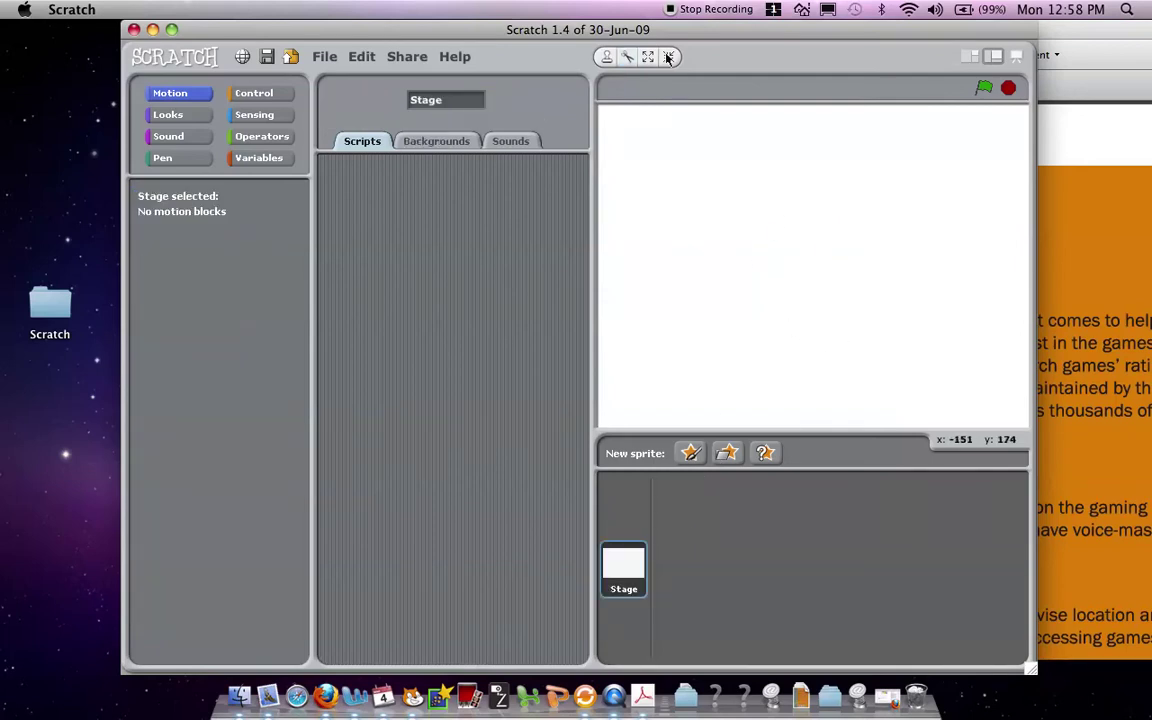
drag(665, 37, 659, 37)
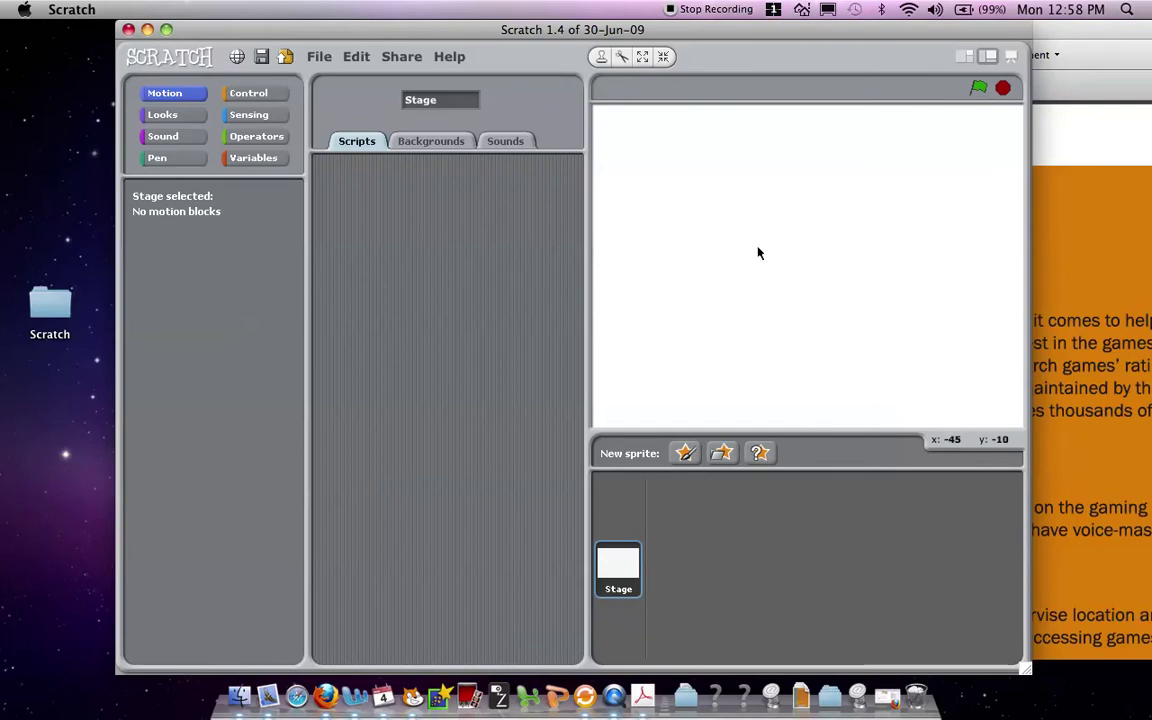
Open the stage's background1 for editing and draw a wide filled black rectangle across the middle of the canvas
click(424, 143)
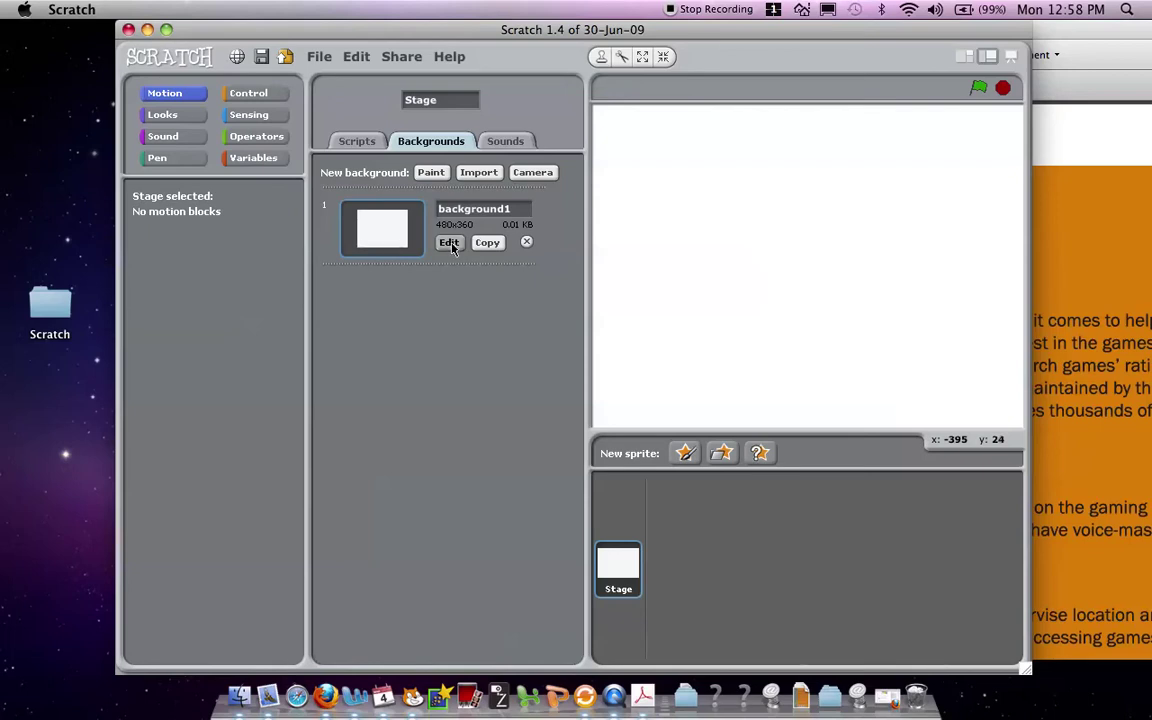
click(449, 243)
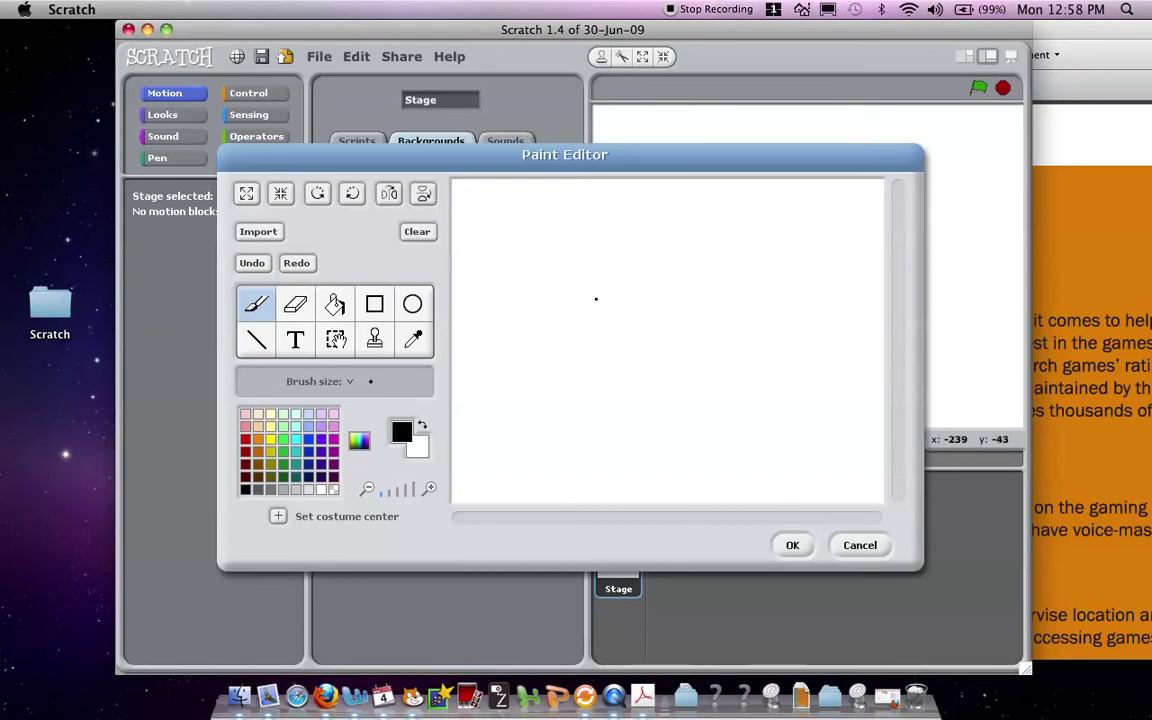
click(375, 315)
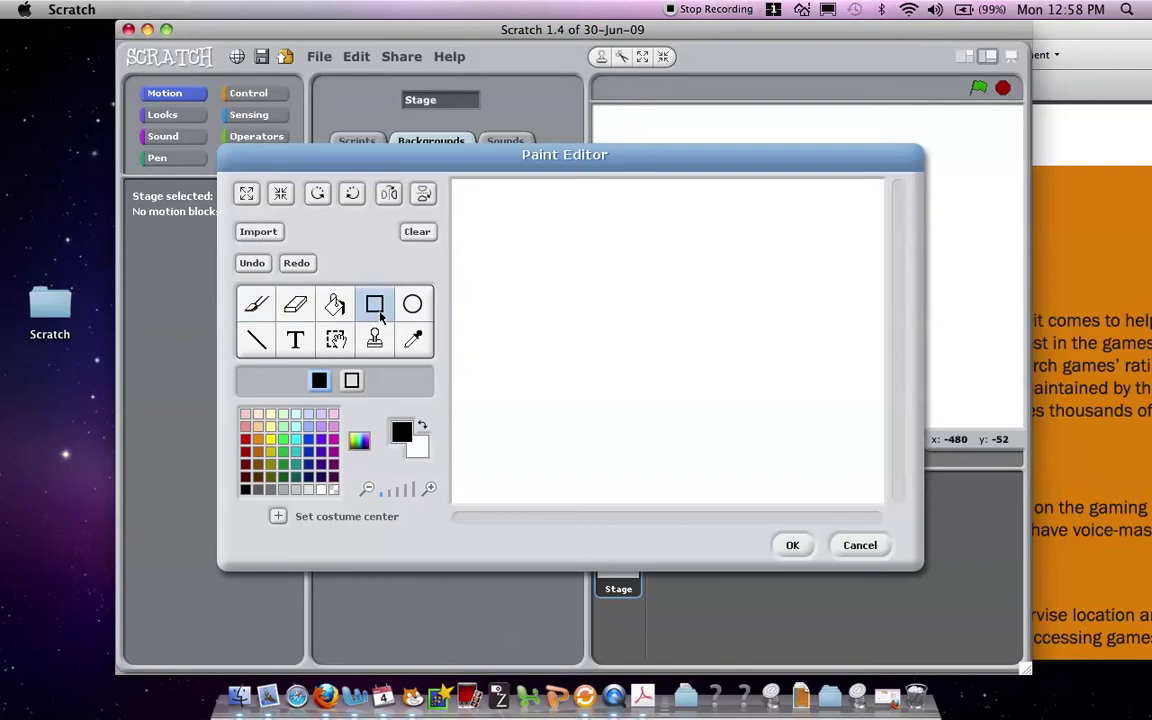
drag(524, 270, 831, 383)
Paint a curved light grey cord with a thicker brush from the black rectangle's upper edge to the top of the canvas
click(256, 305)
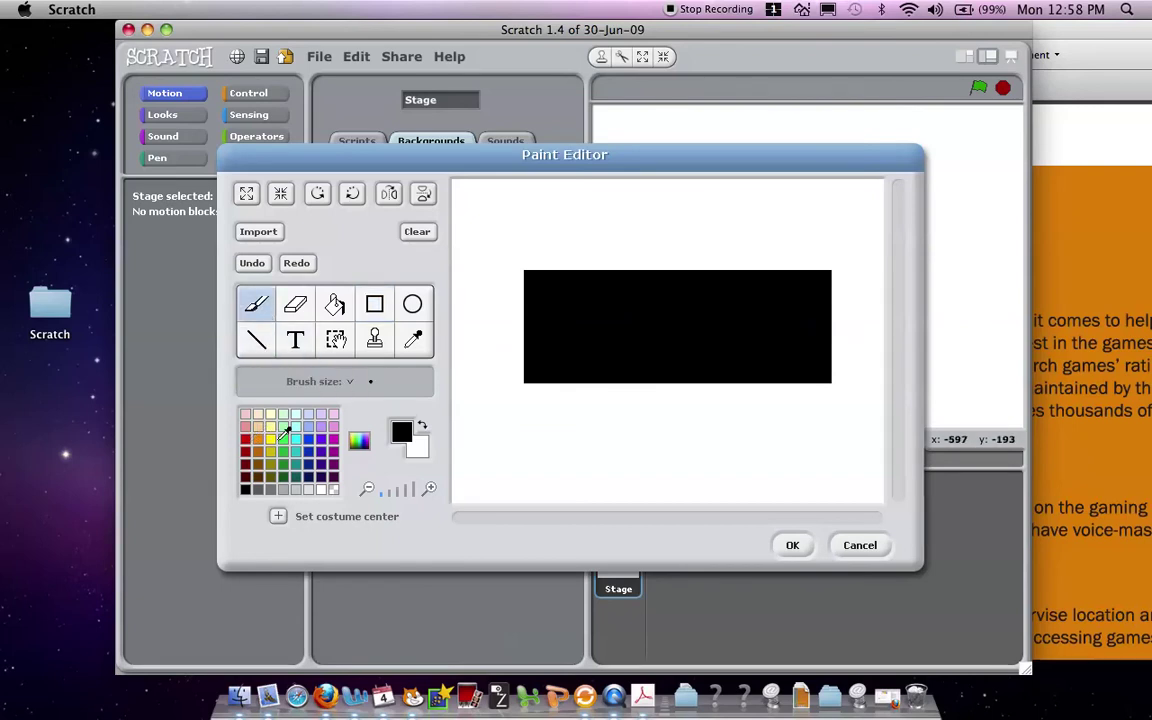
click(291, 488)
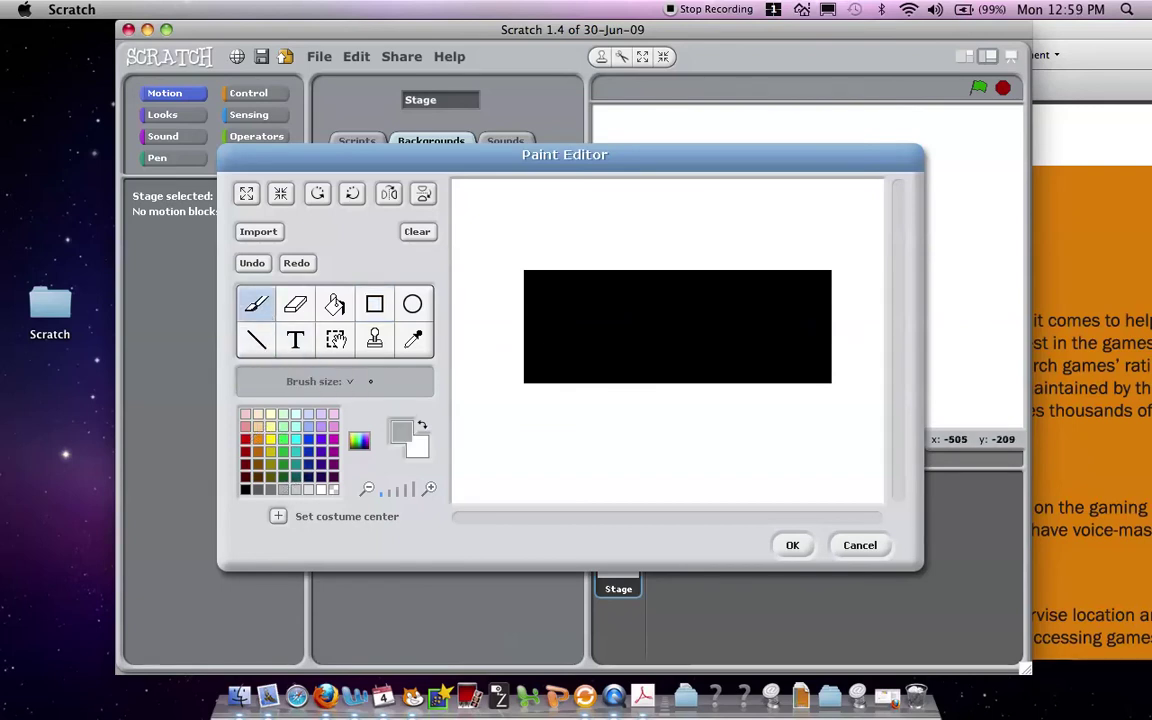
click(374, 381)
click(349, 440)
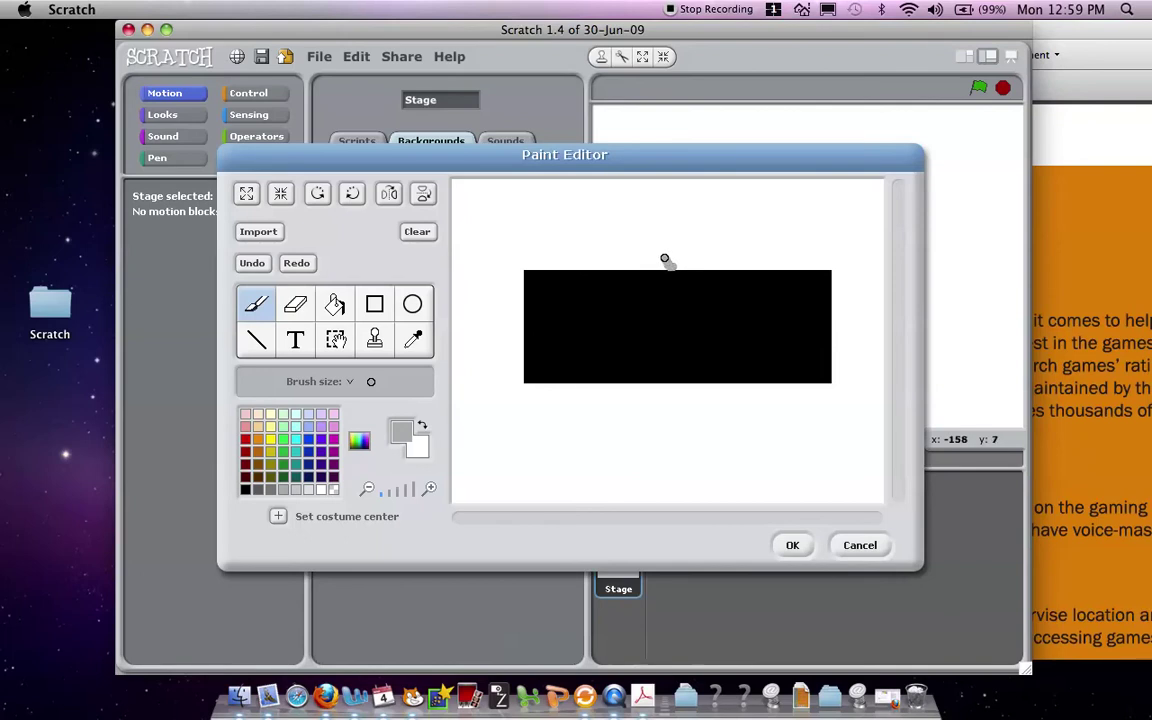
drag(680, 231, 690, 180)
Draw a red plus sign with the Line tool near the black rectangle's upper left corner and accept the edited background
click(256, 339)
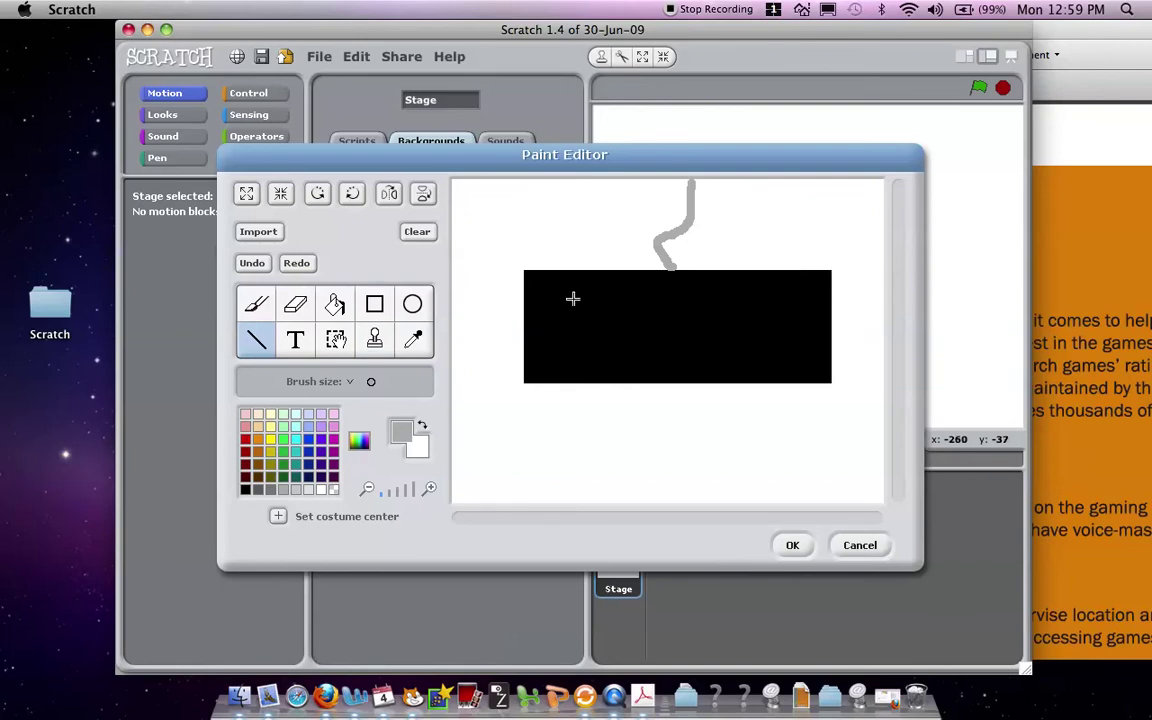
click(270, 490)
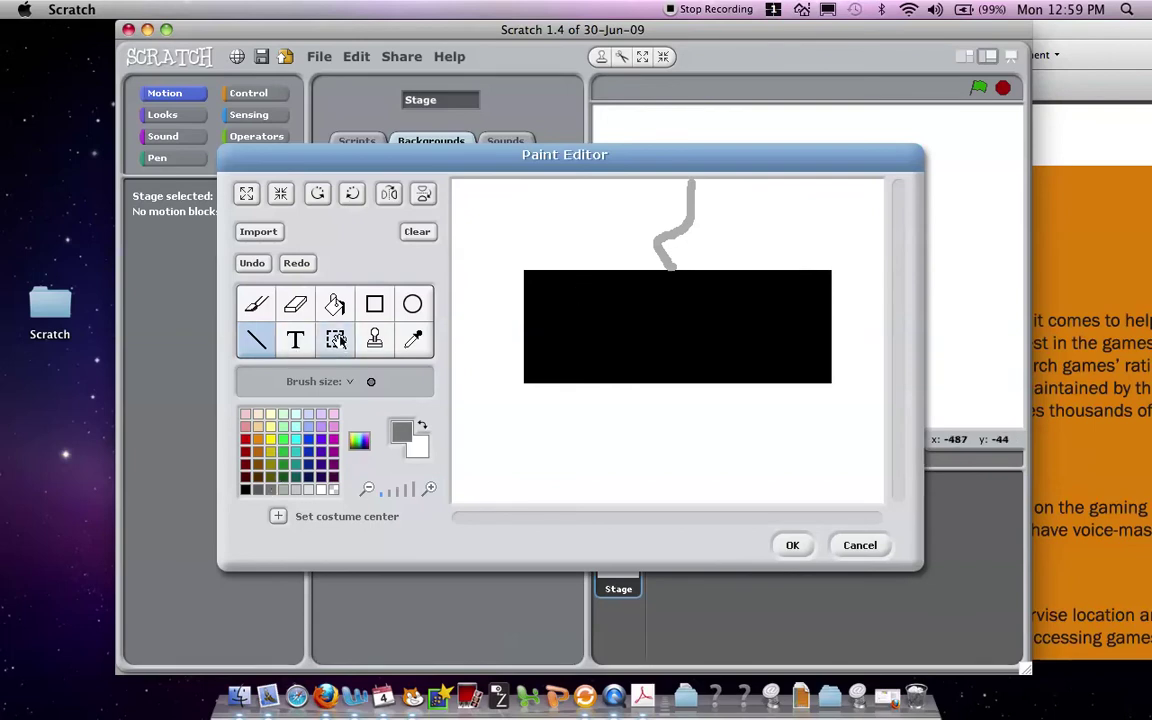
click(246, 438)
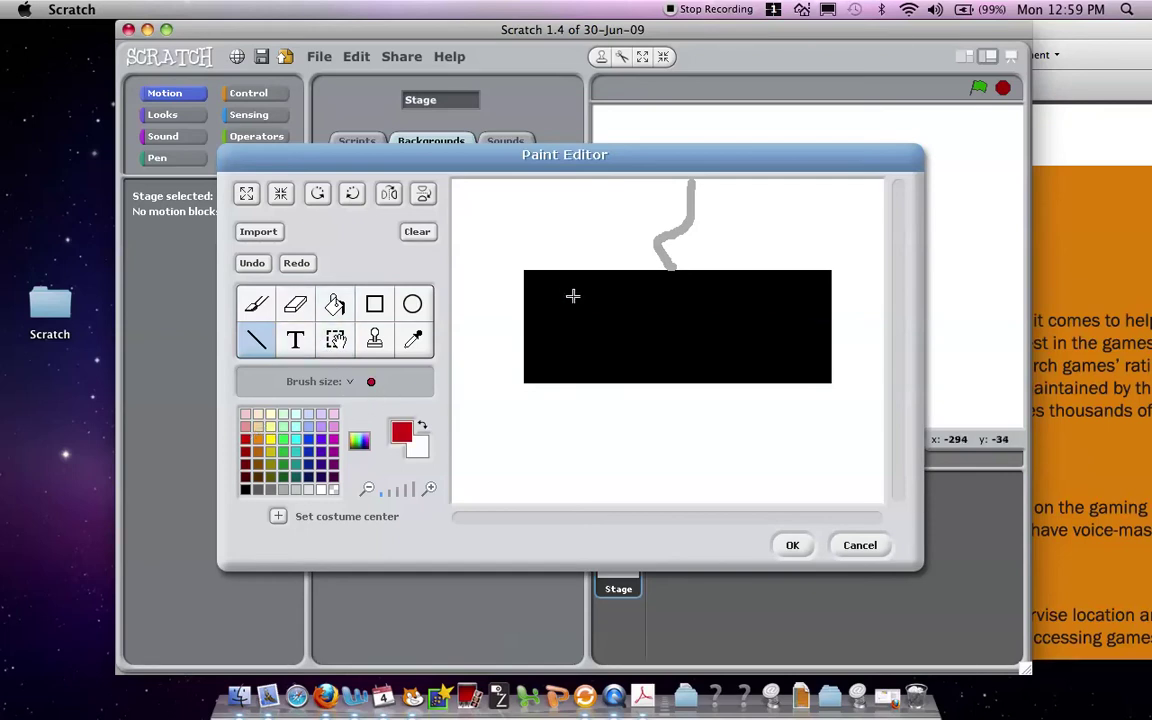
mouse_move(566, 290)
mouse_down()
mouse_move(566, 328)
mouse_move(550, 312)
mouse_move(590, 313)
mouse_up()
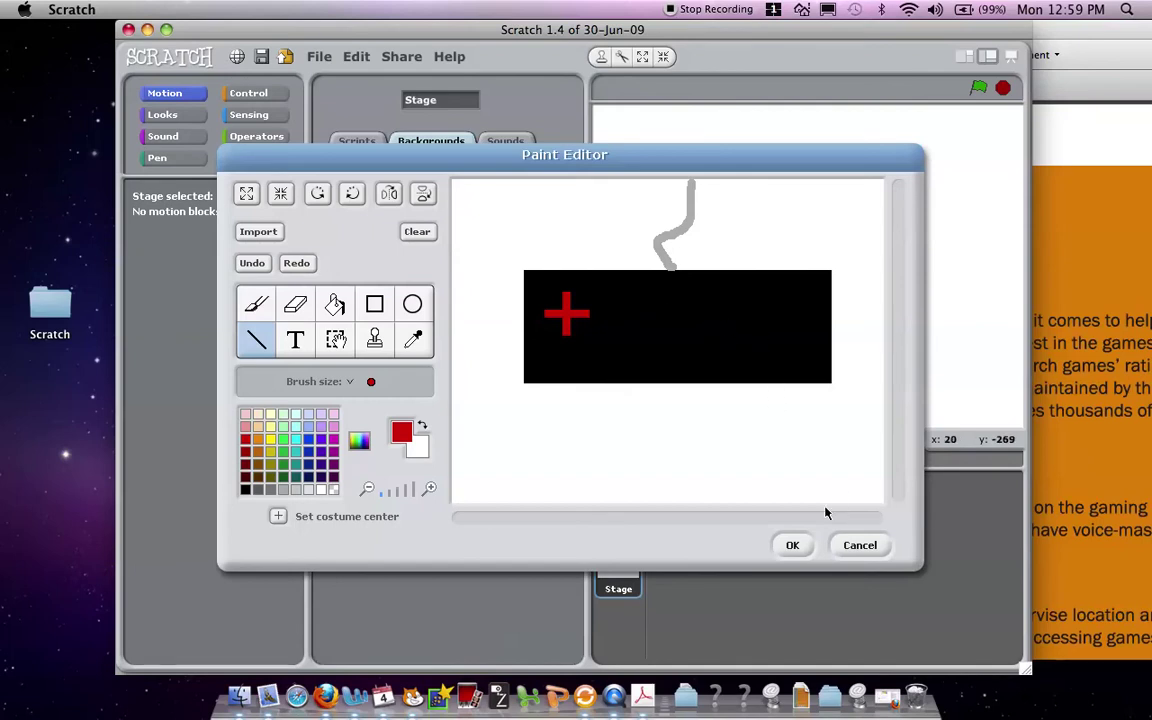
click(793, 546)
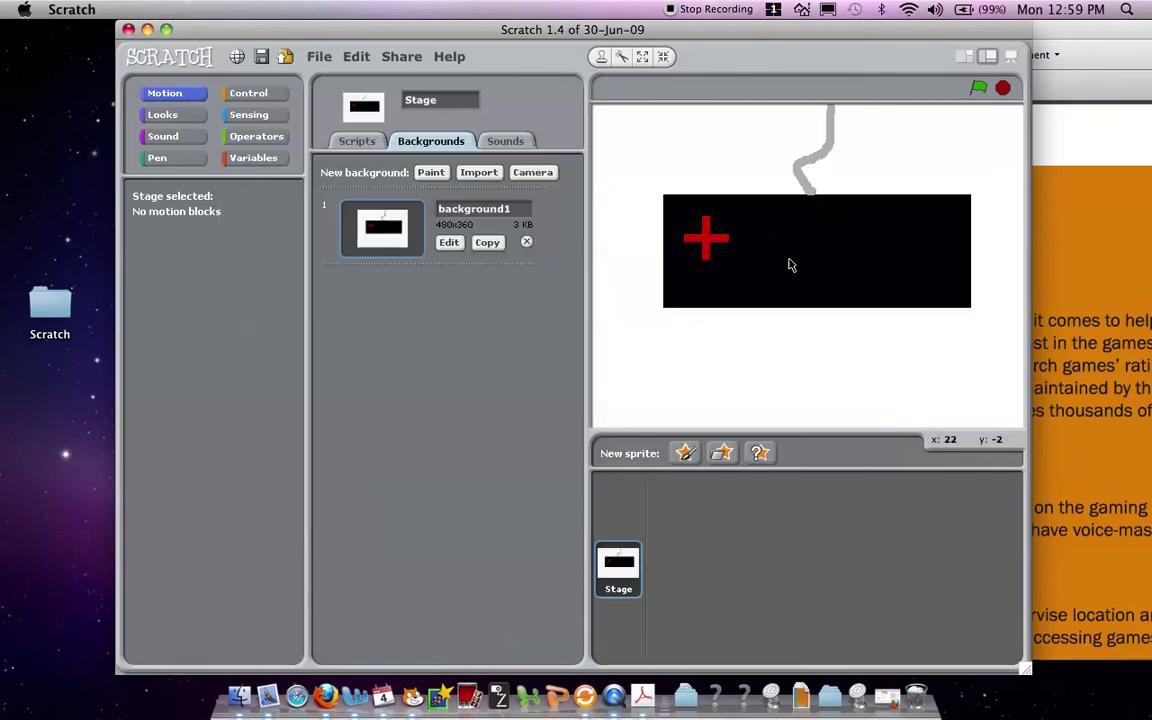
Start painting a new sprite and draw a filled red circle in the middle of its canvas
click(360, 143)
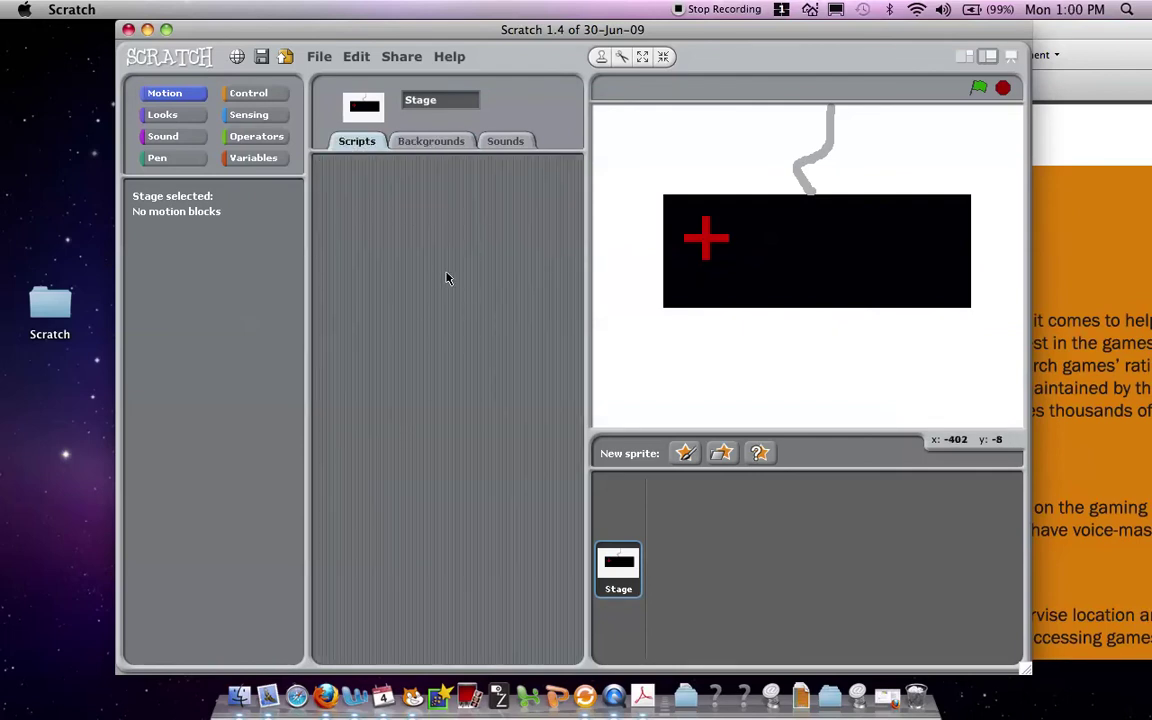
click(686, 455)
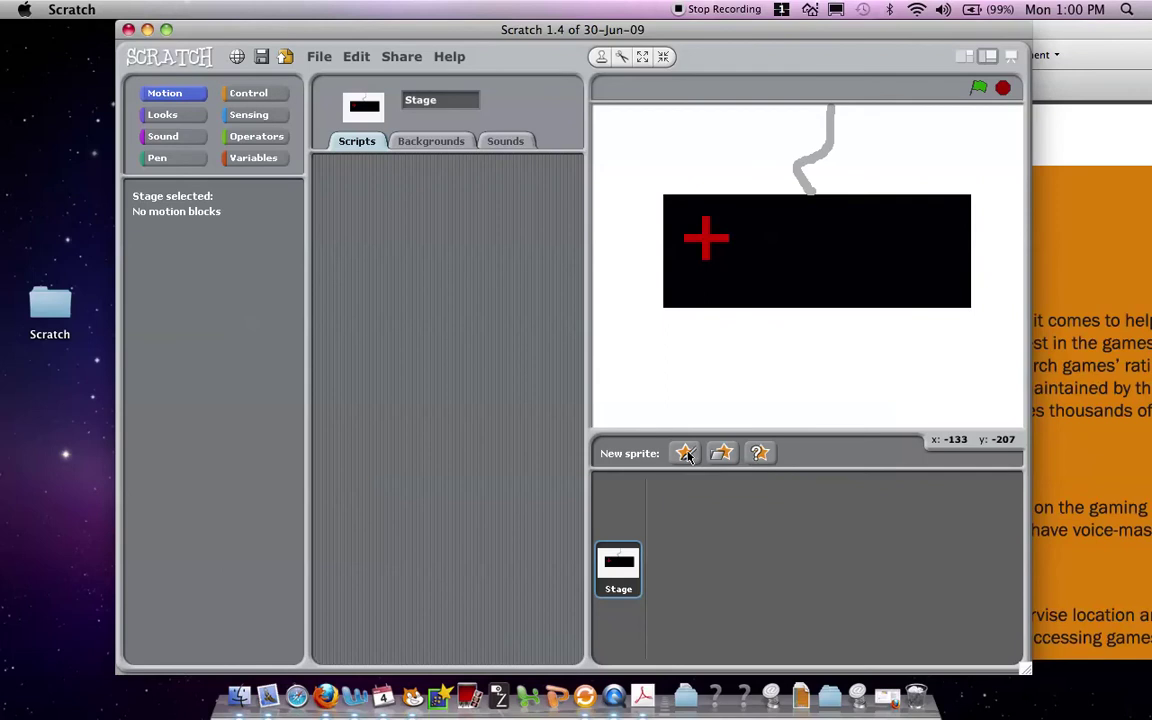
click(412, 308)
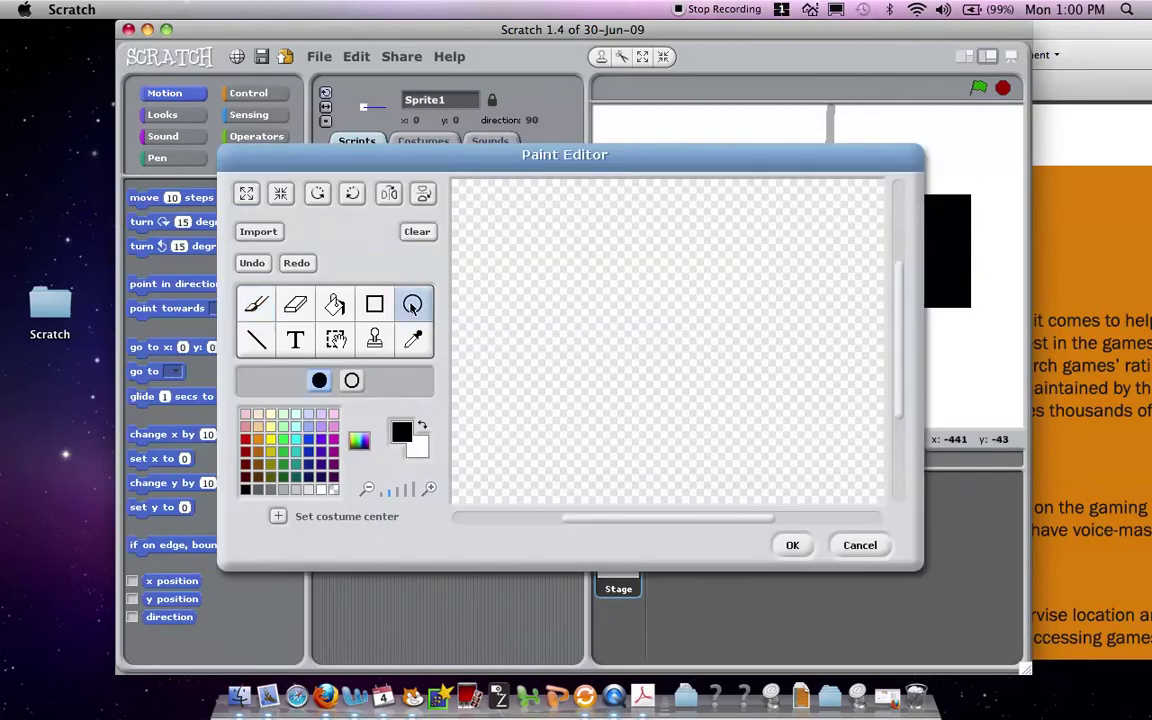
drag(629, 296, 684, 345)
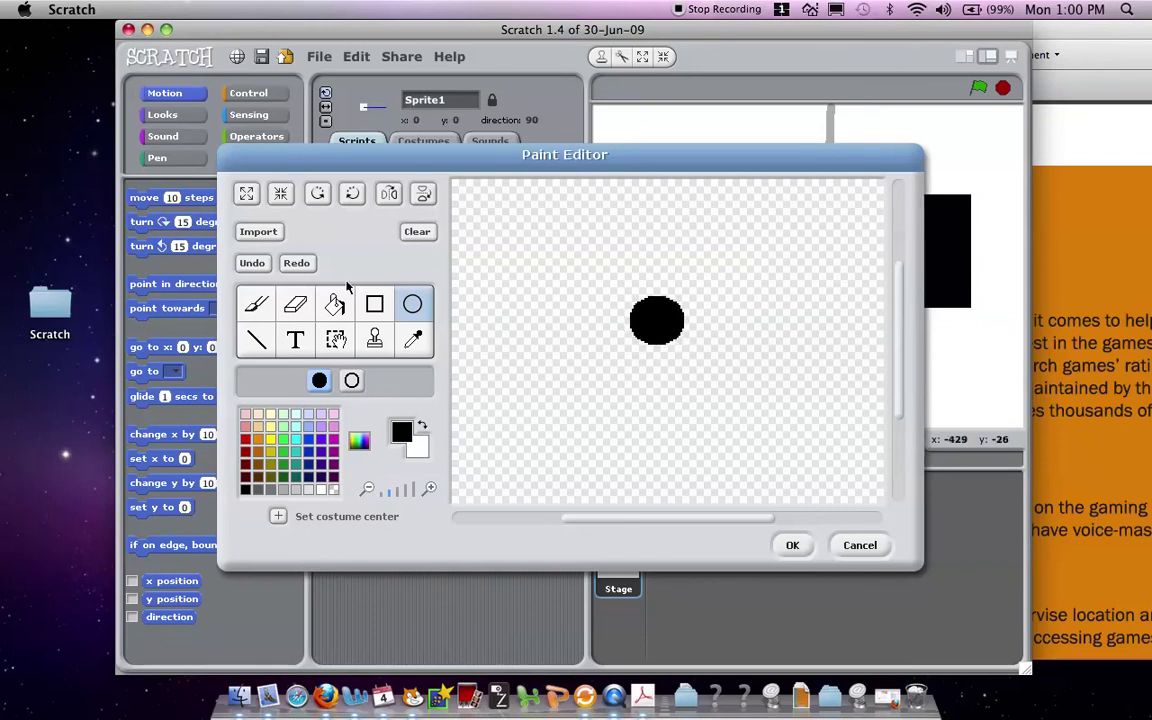
click(255, 265)
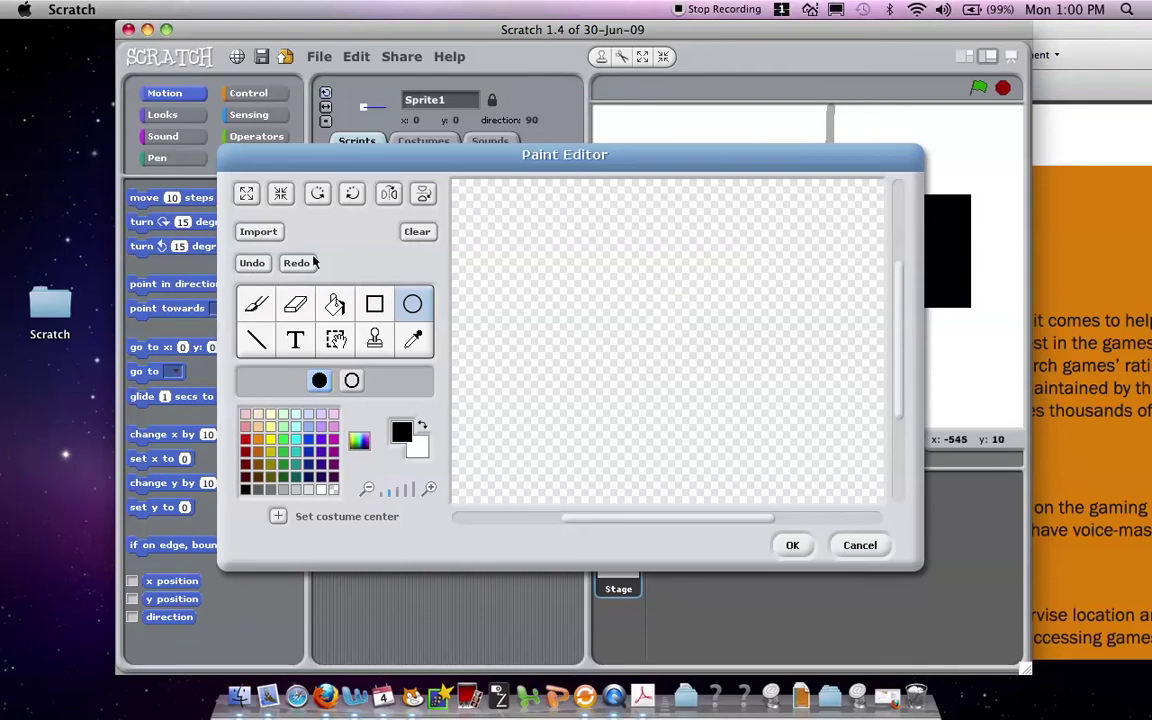
click(246, 437)
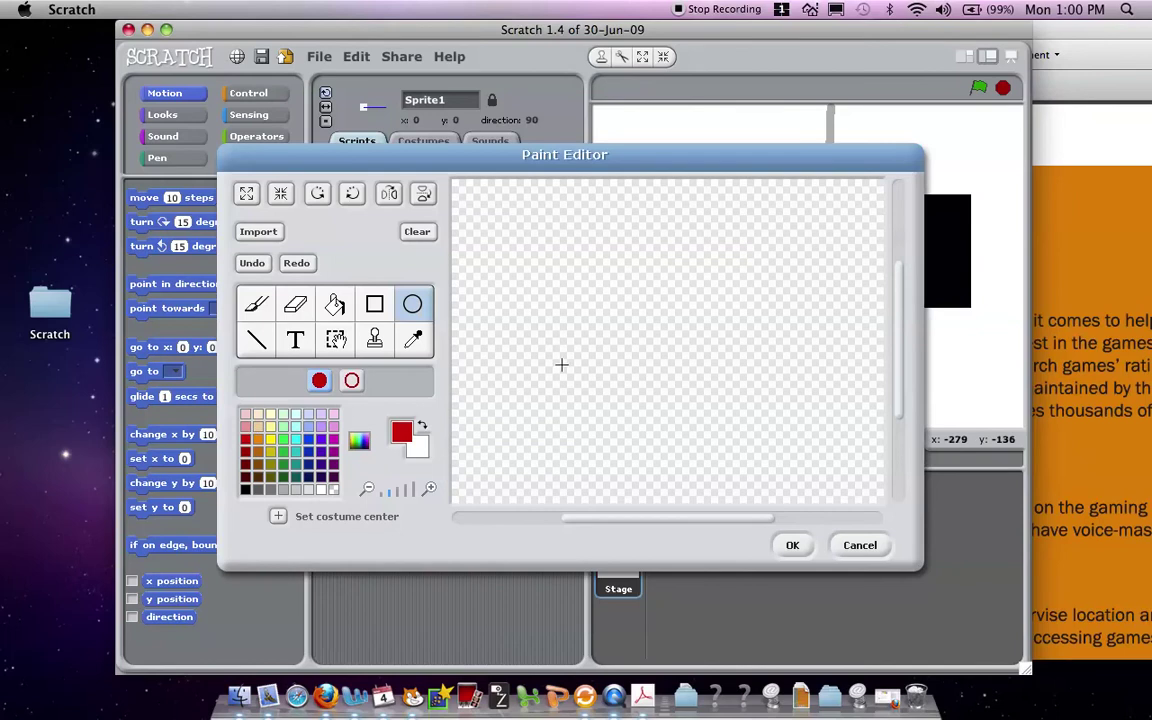
drag(621, 287, 686, 348)
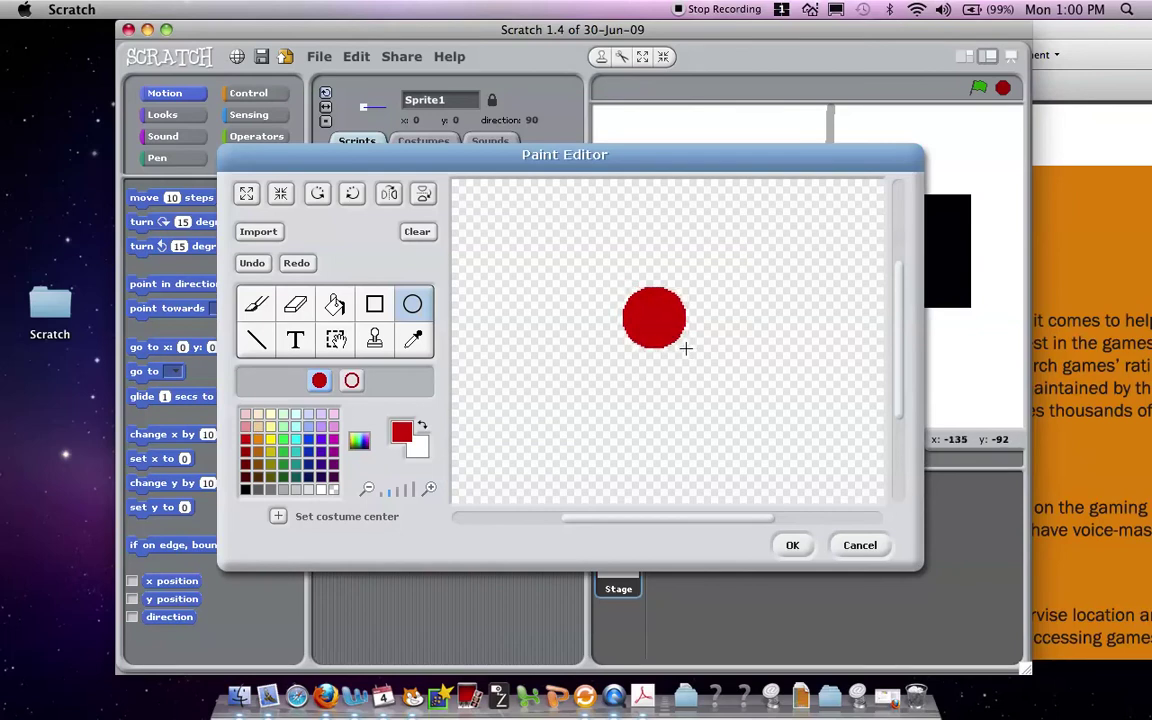
Add a black letter A in Helvetica Bold 24 centred on the red circle and accept the new sprite
click(294, 342)
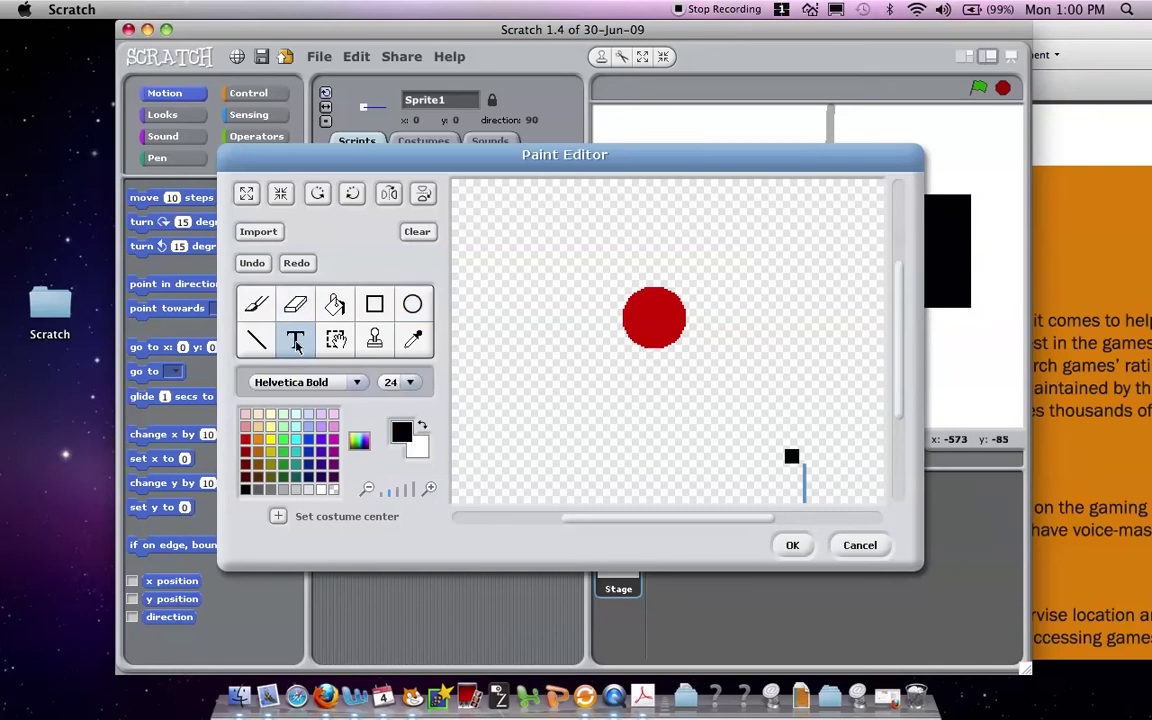
drag(789, 450, 626, 281)
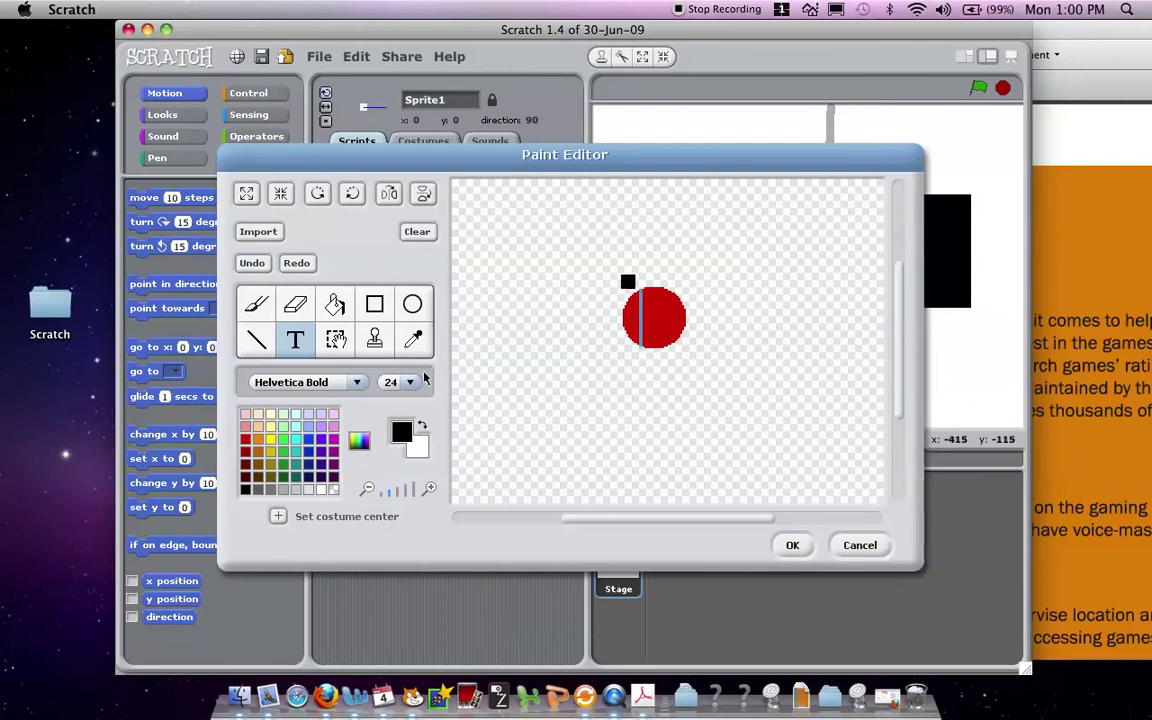
text(A)
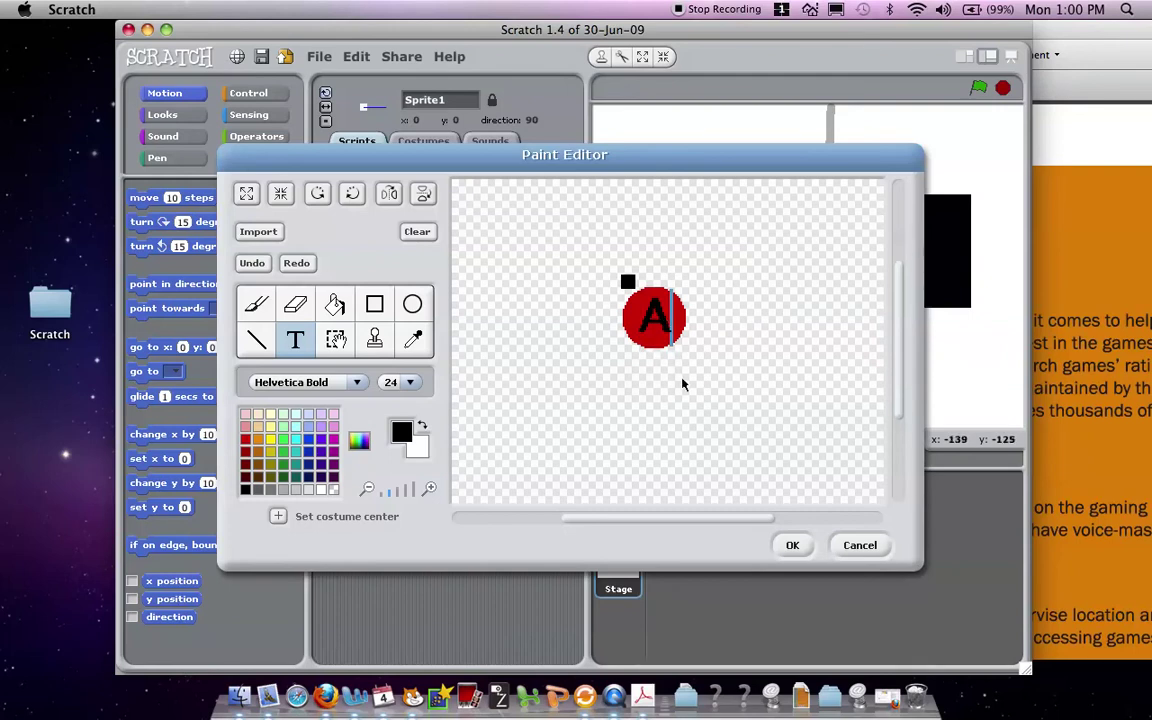
click(792, 546)
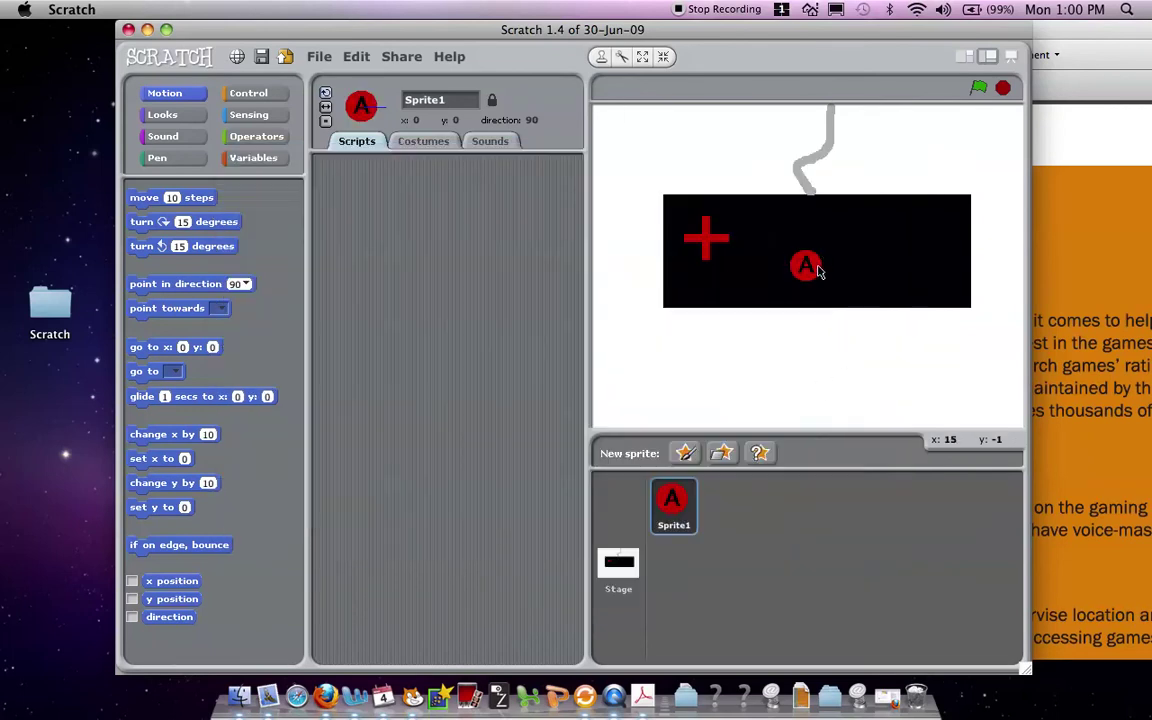
Place the red A sprite on the right part of the black rectangle at about x 98, y 27, and shrink it
drag(806, 265, 895, 231)
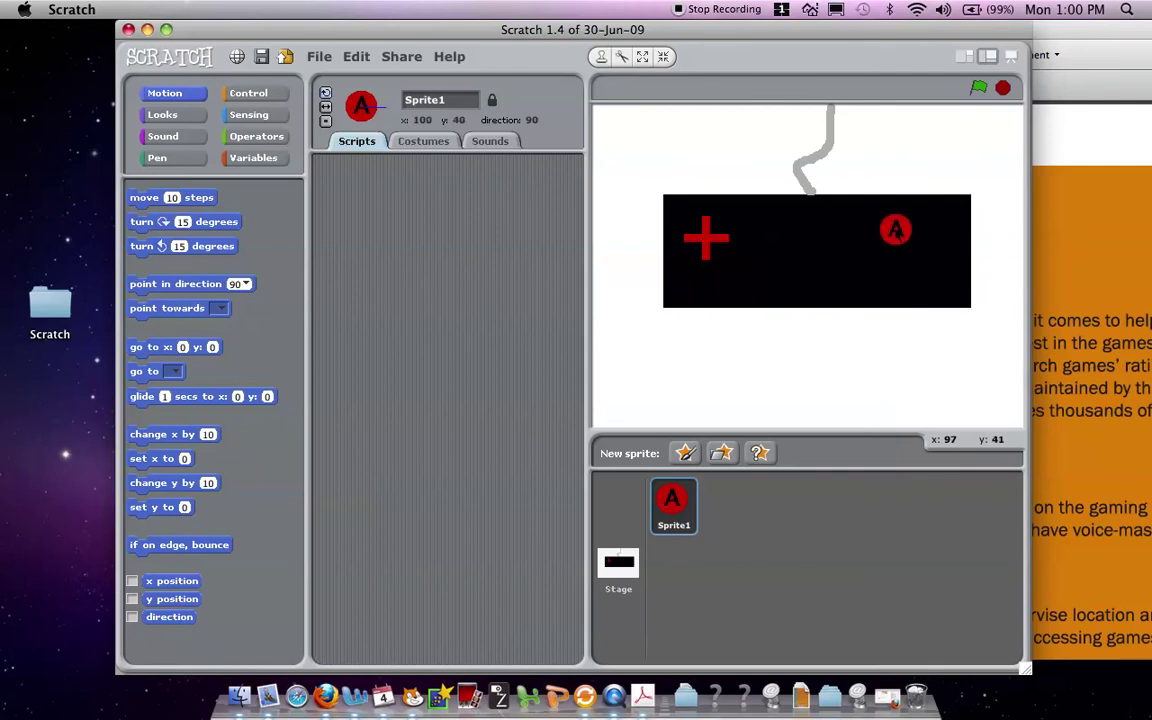
click(663, 57)
click(895, 229)
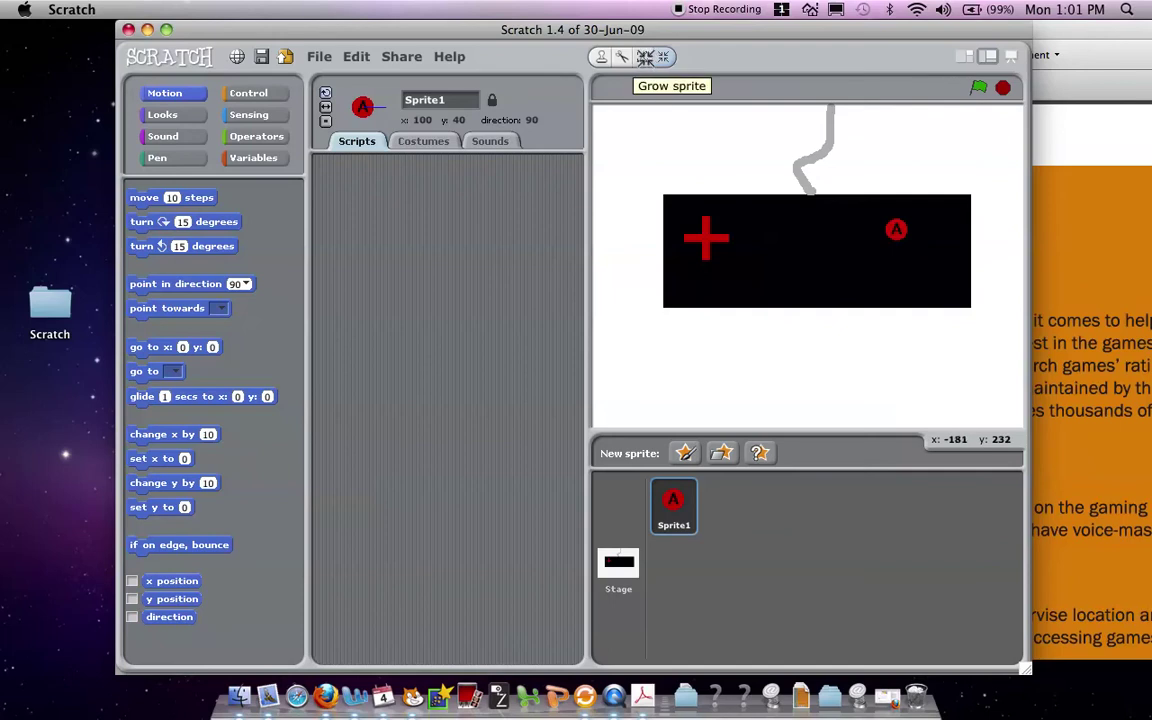
click(662, 57)
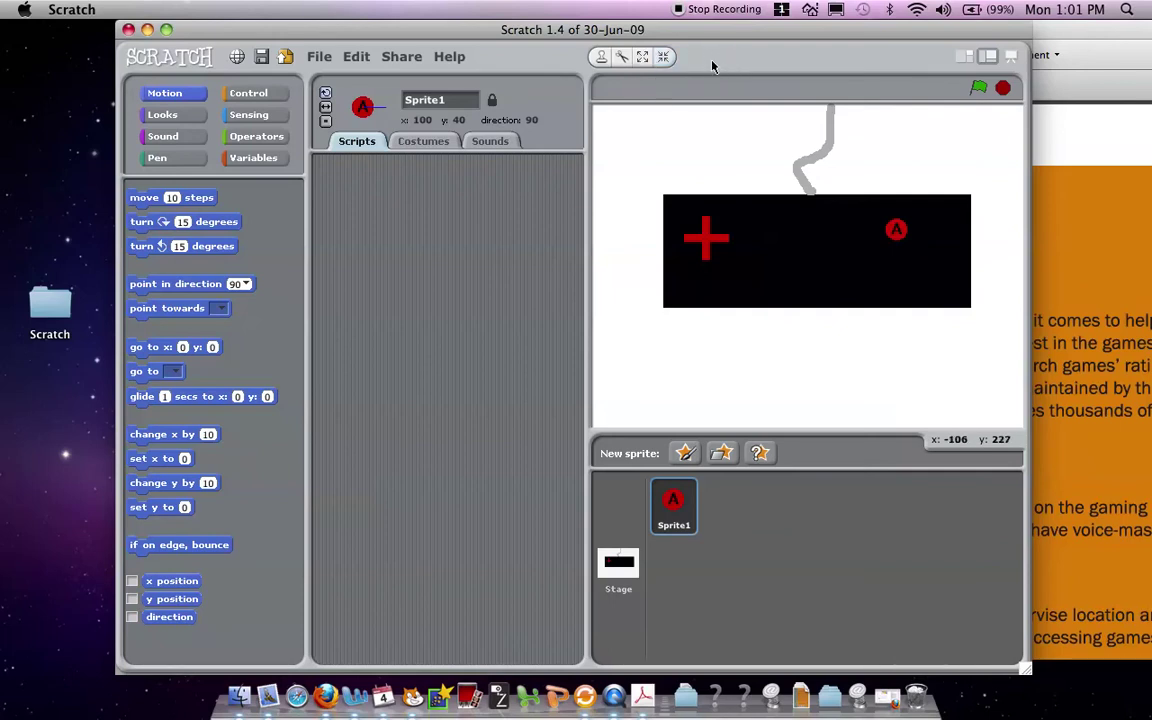
mouse_move(899, 235)
mouse_down()
mouse_move(904, 254)
mouse_move(896, 242)
mouse_up()
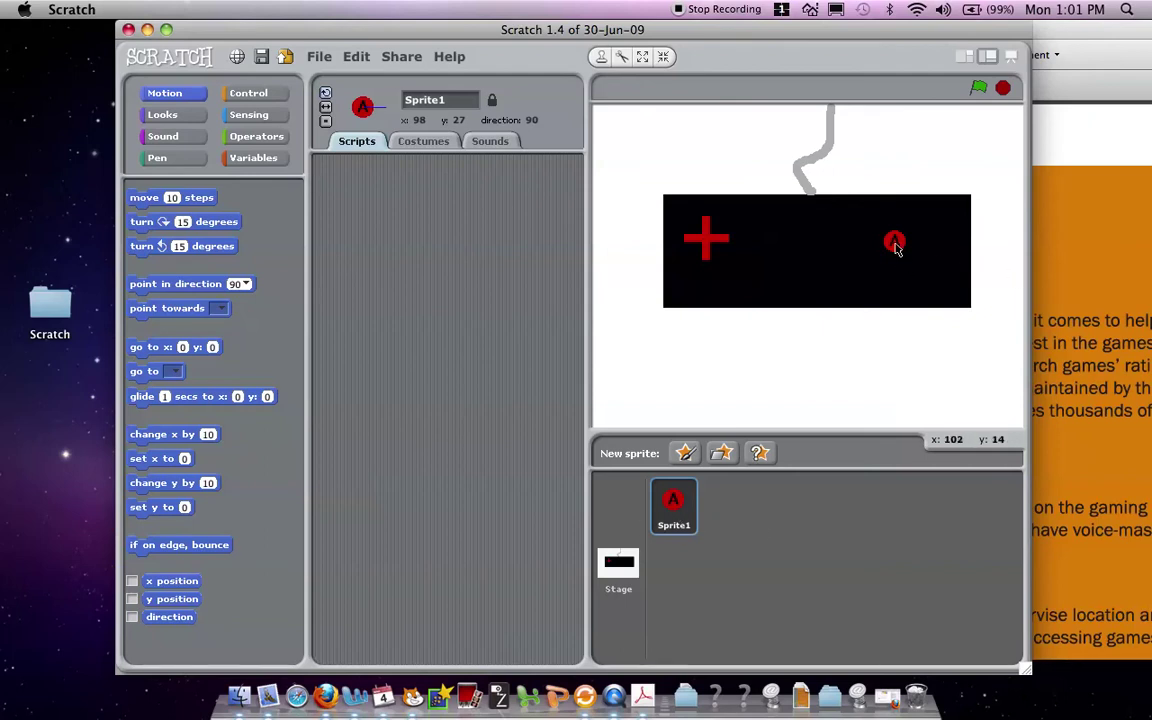
Rename the sprite A Button and add a "when A Button clicked" block near the top of its script area
click(277, 94)
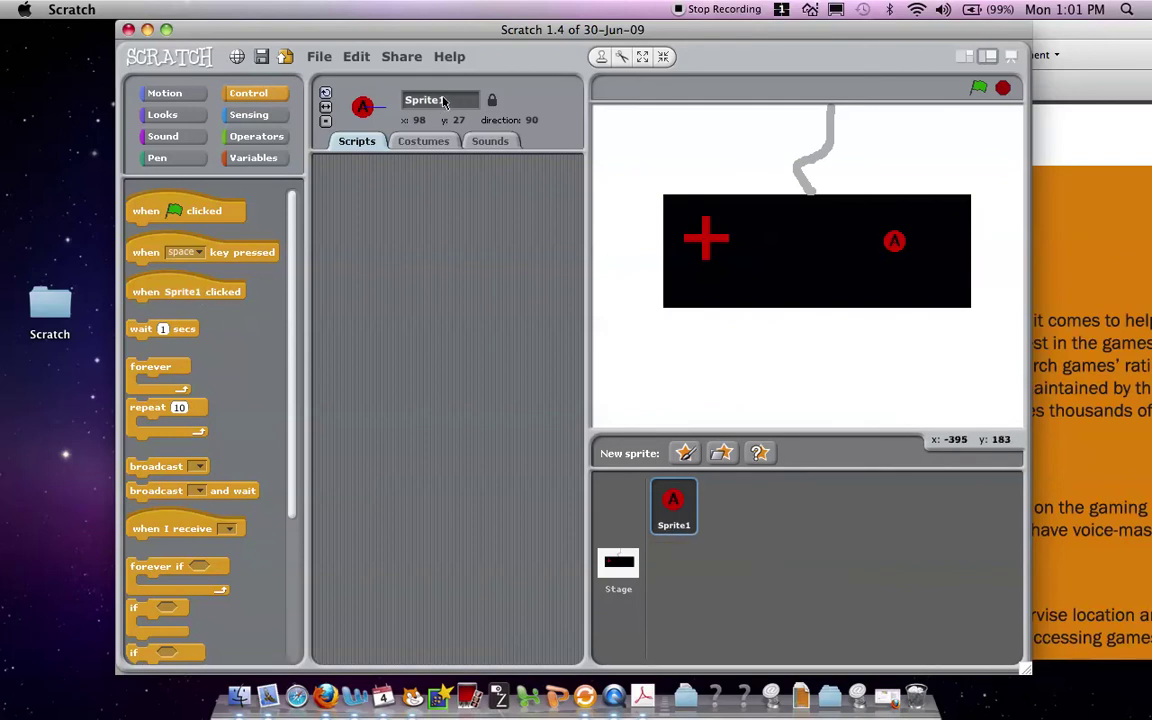
text(A Button)
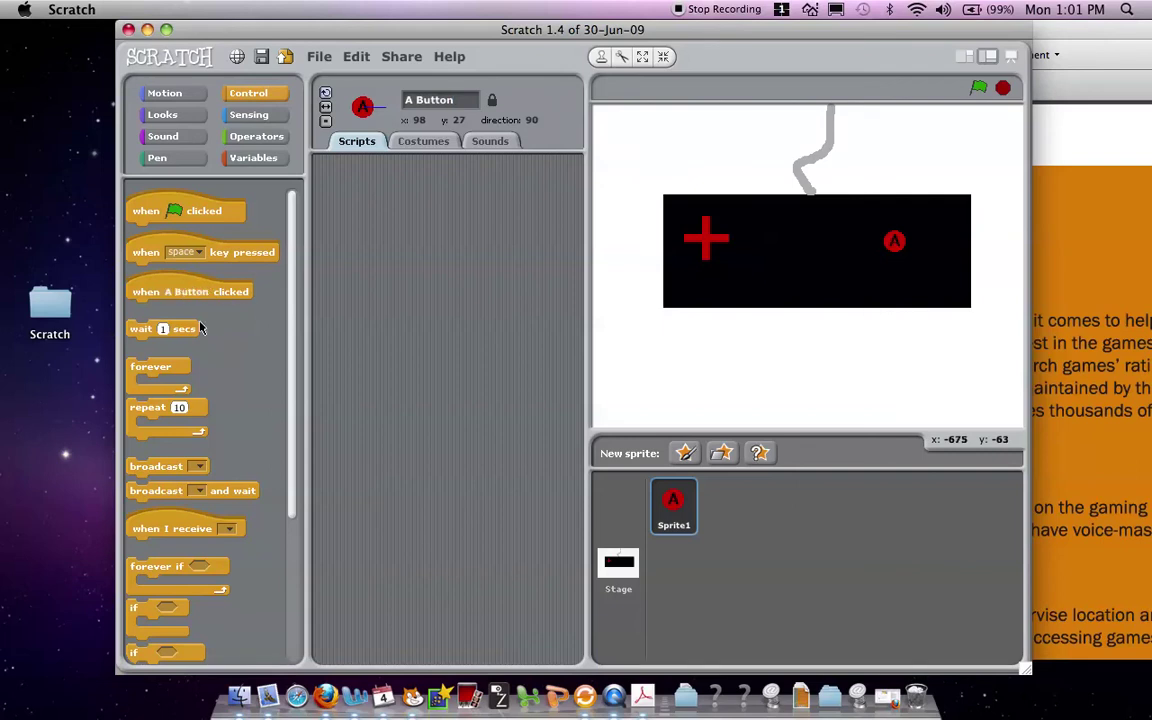
drag(160, 292, 378, 202)
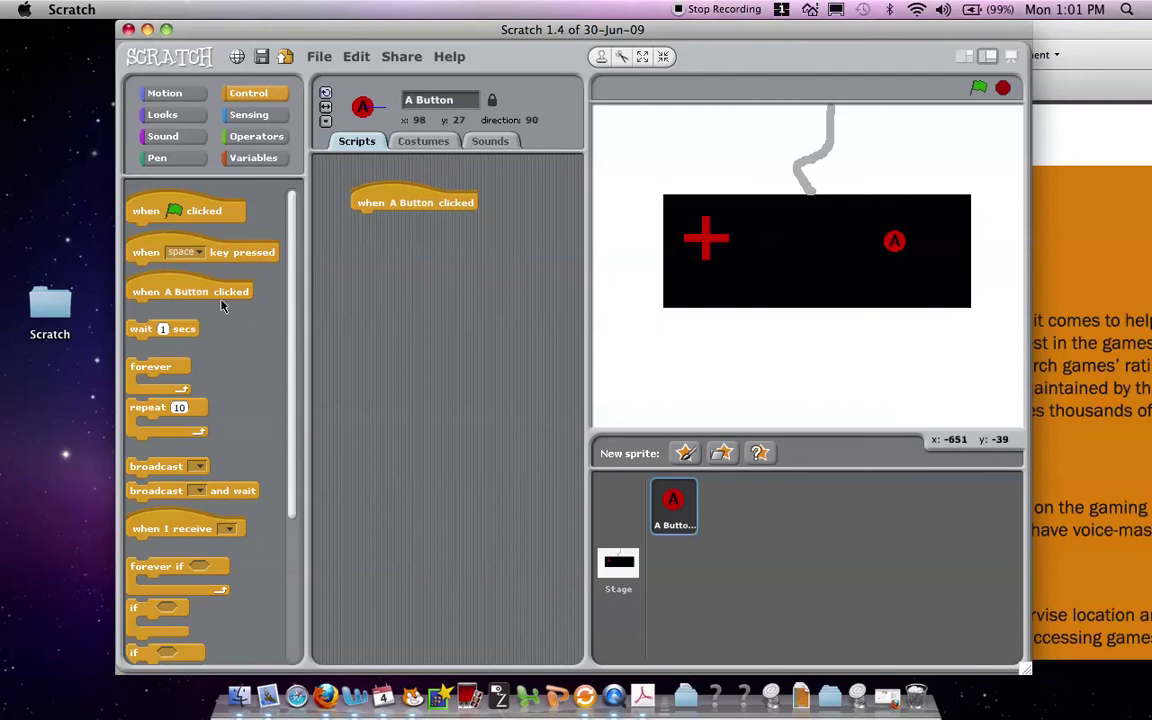
drag(408, 202, 415, 190)
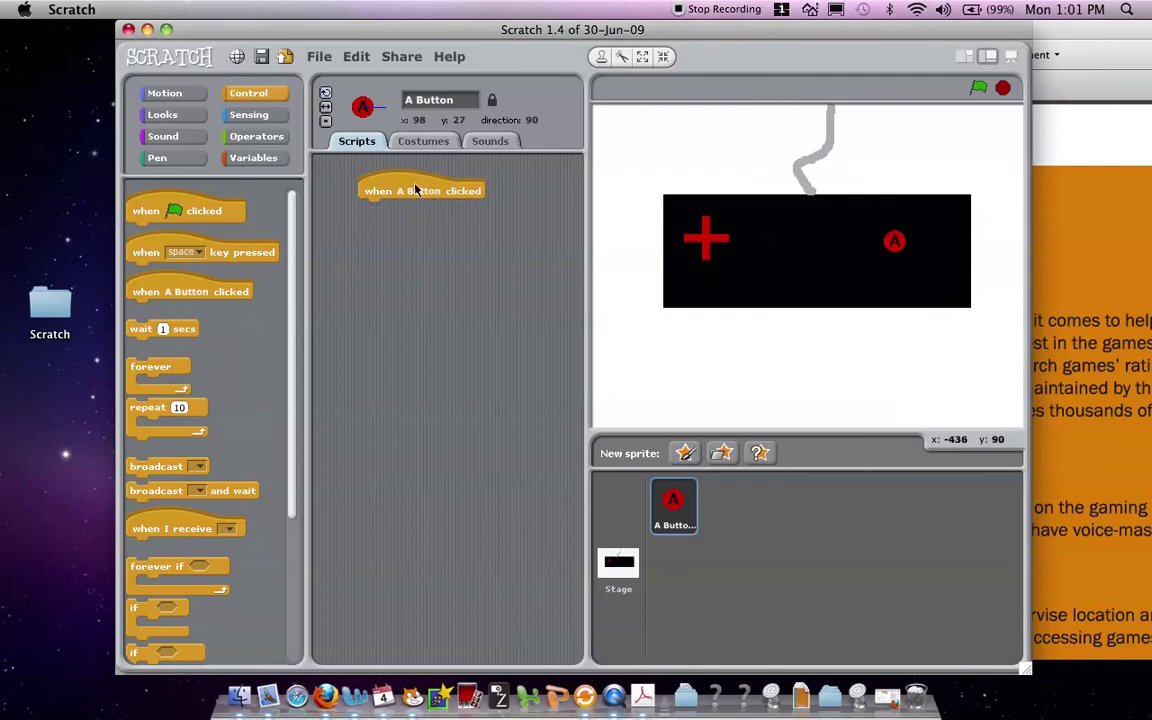
Attach a "say Hello! for 2 secs" block beneath the "when A Button clicked" block
click(172, 114)
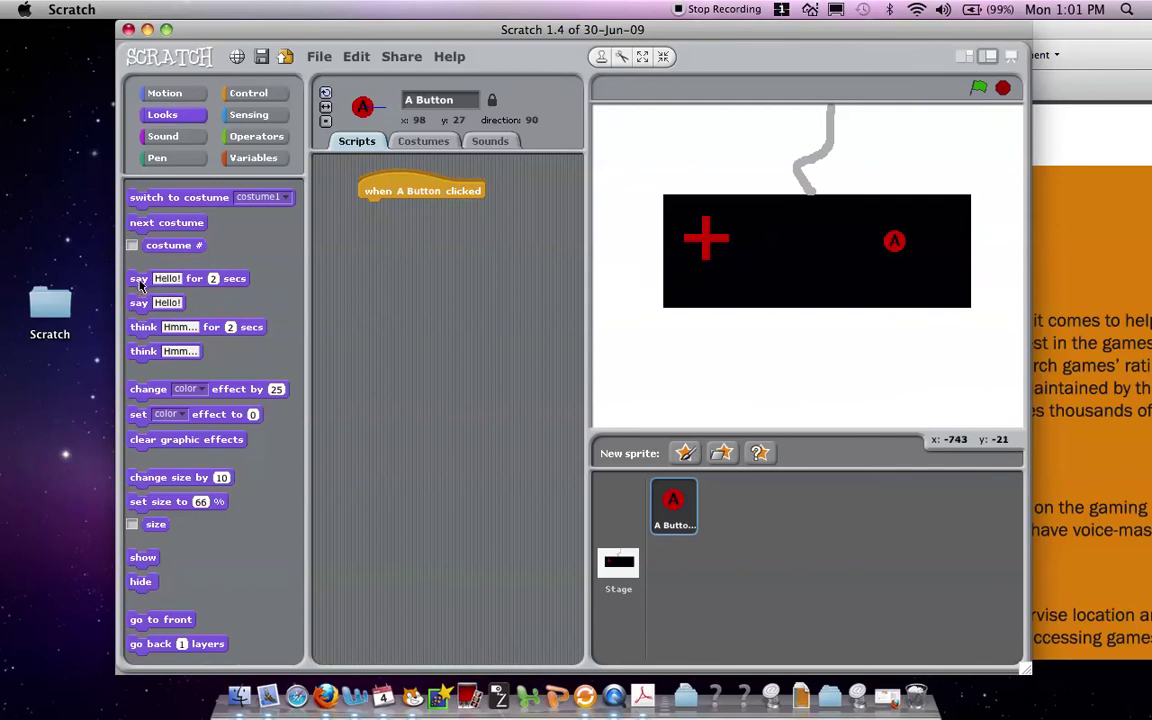
drag(142, 280, 380, 220)
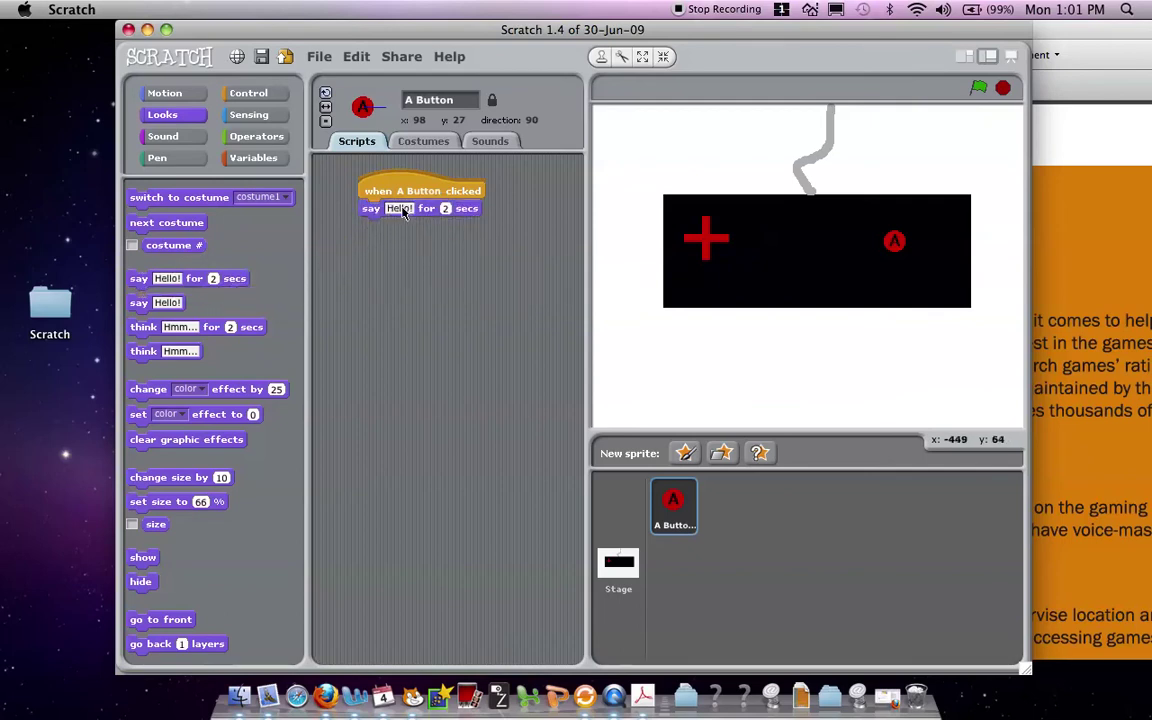
Switch to gaming_parent_handout_2010-1.pdf in Acrobat and read through its gaming safety tips from Know to Check, moving its window aside
click(1087, 311)
drag(814, 30, 766, 28)
scroll(922, 461, down, 5)
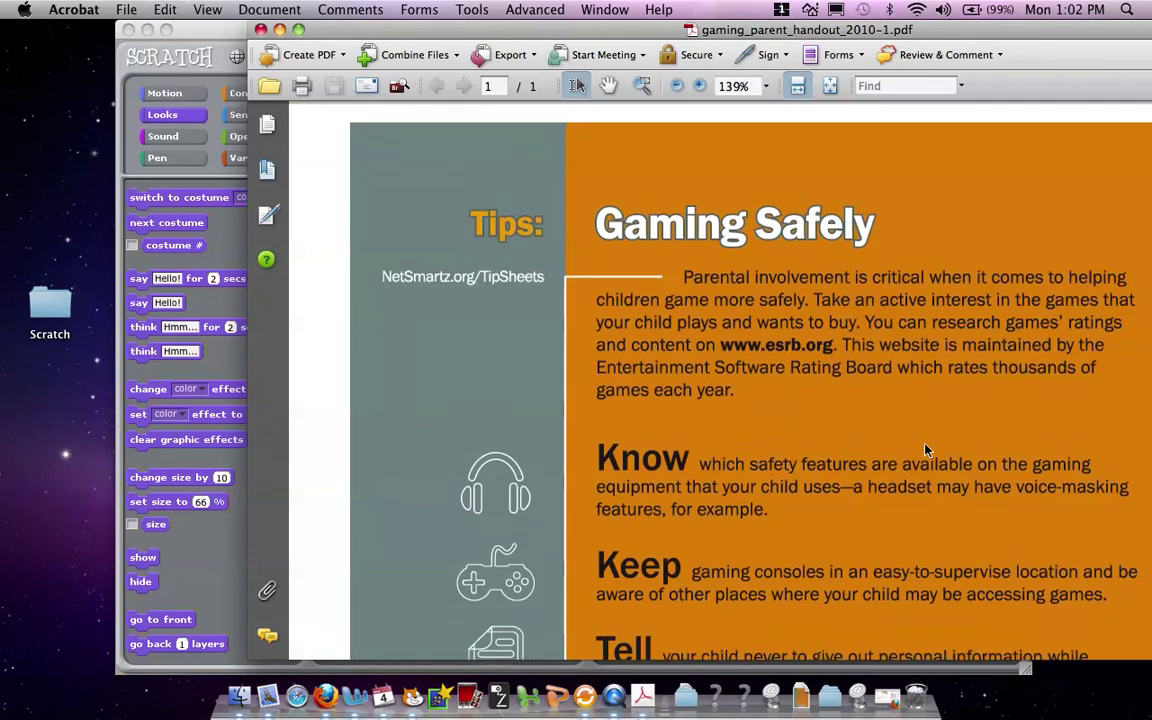
scroll(922, 445, down, 3)
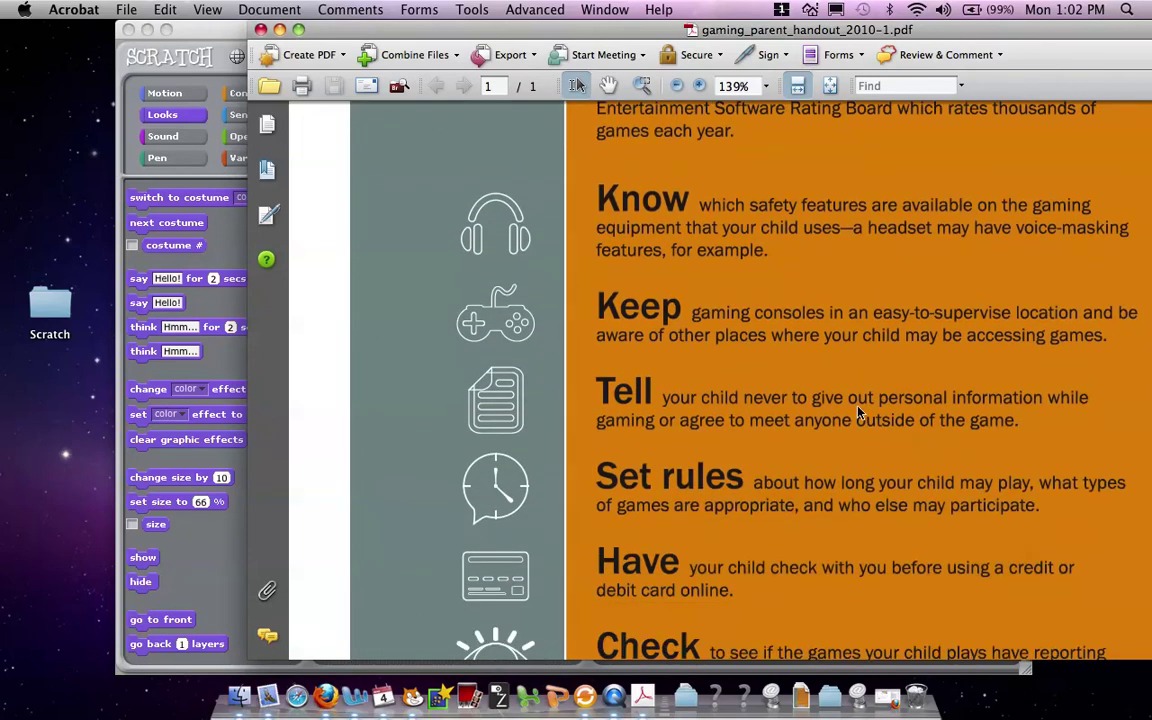
drag(892, 31, 849, 31)
scroll(862, 420, down, 2)
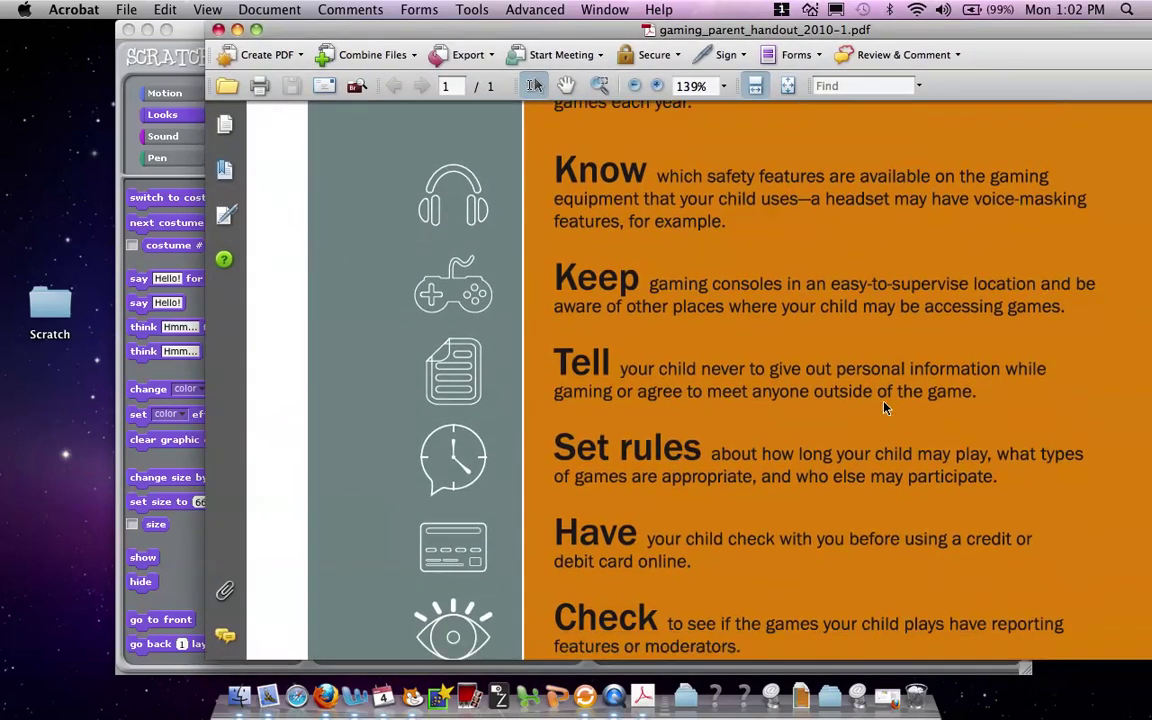
scroll(884, 410, down, 5)
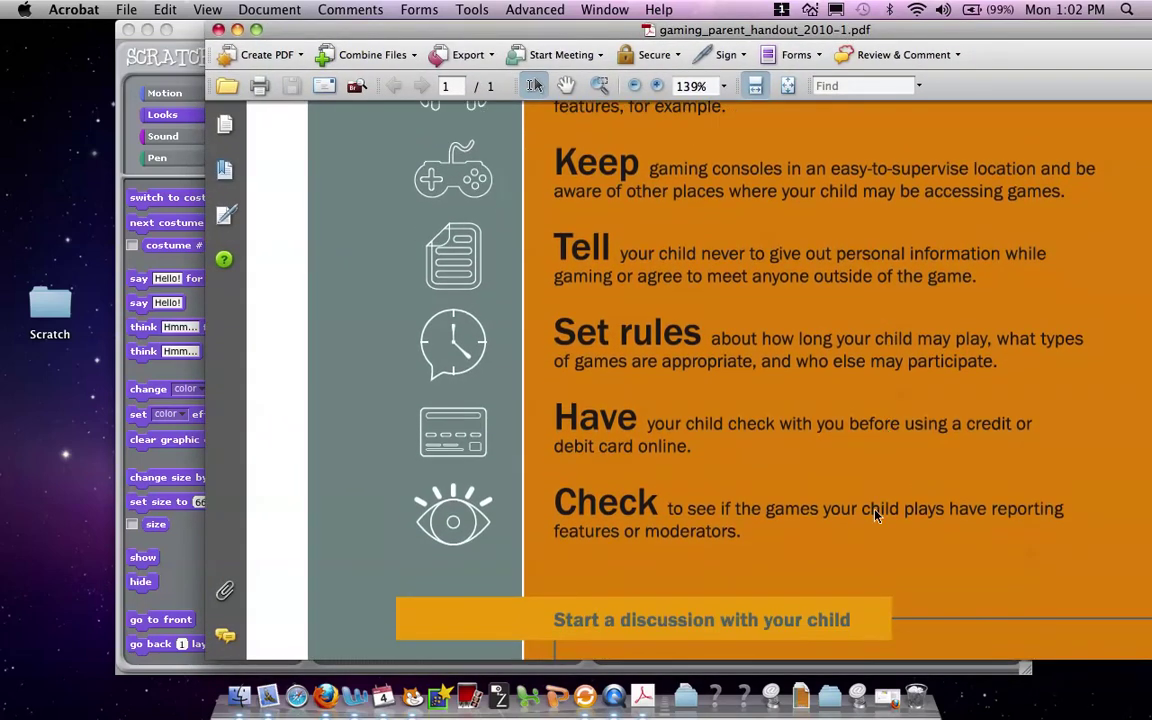
scroll(777, 520, up, 4)
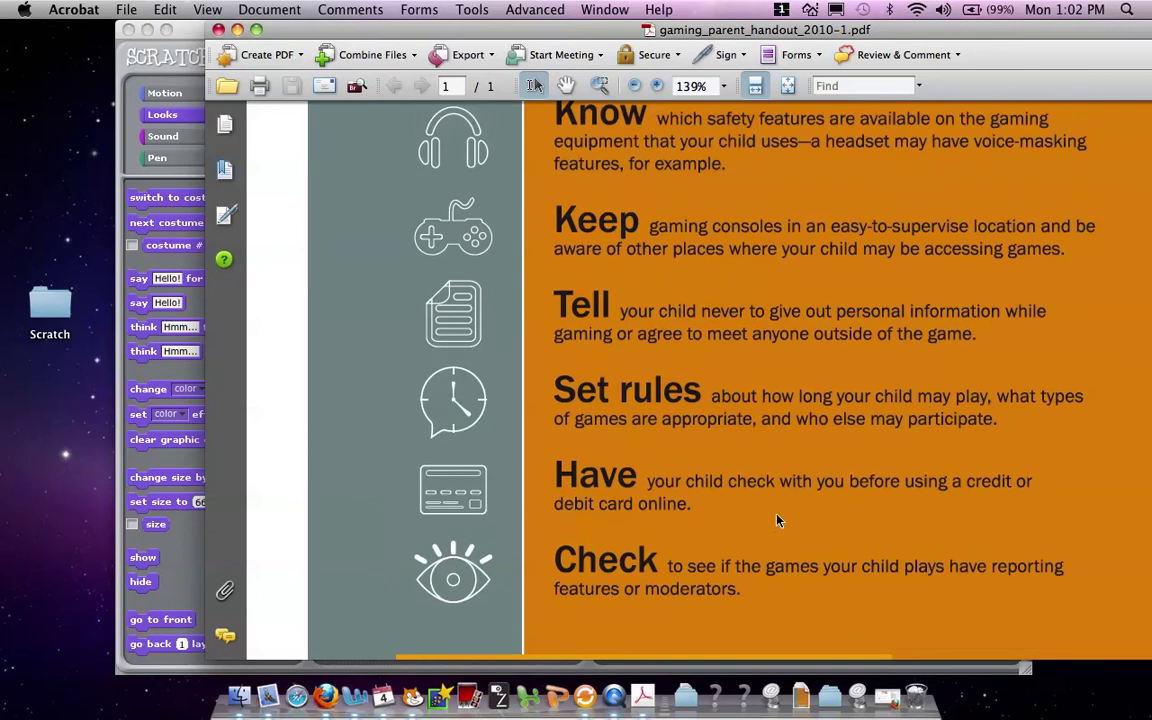
scroll(778, 522, up, 5)
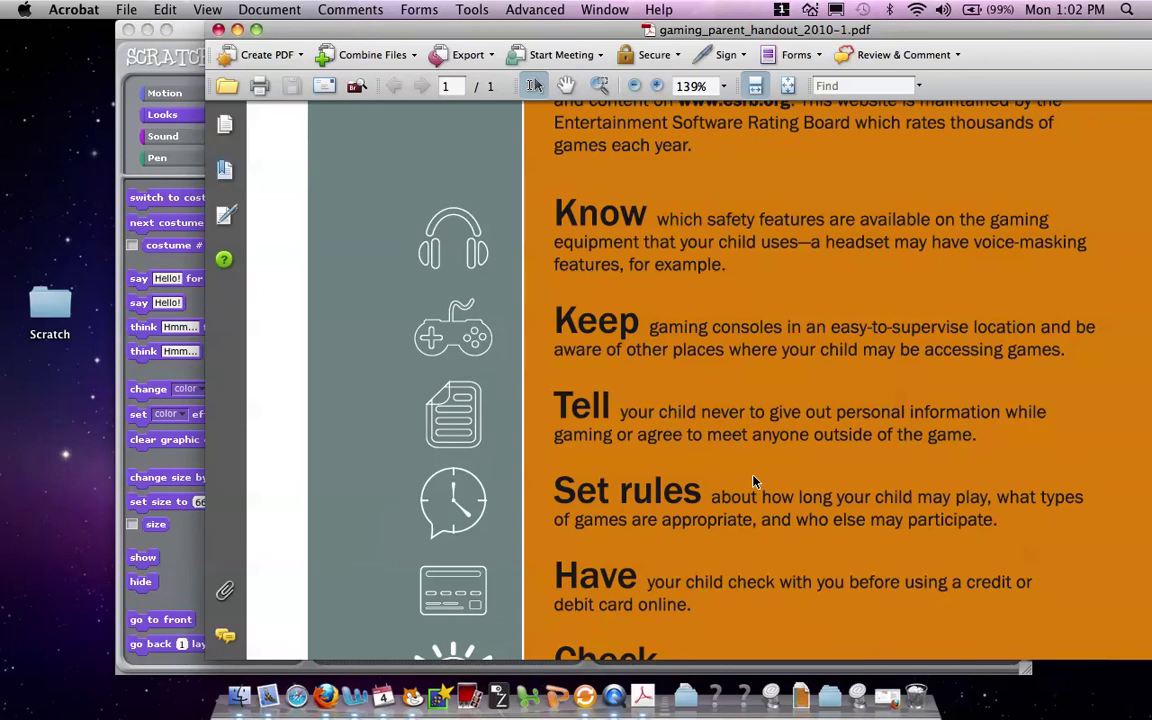
scroll(750, 480, down, 1)
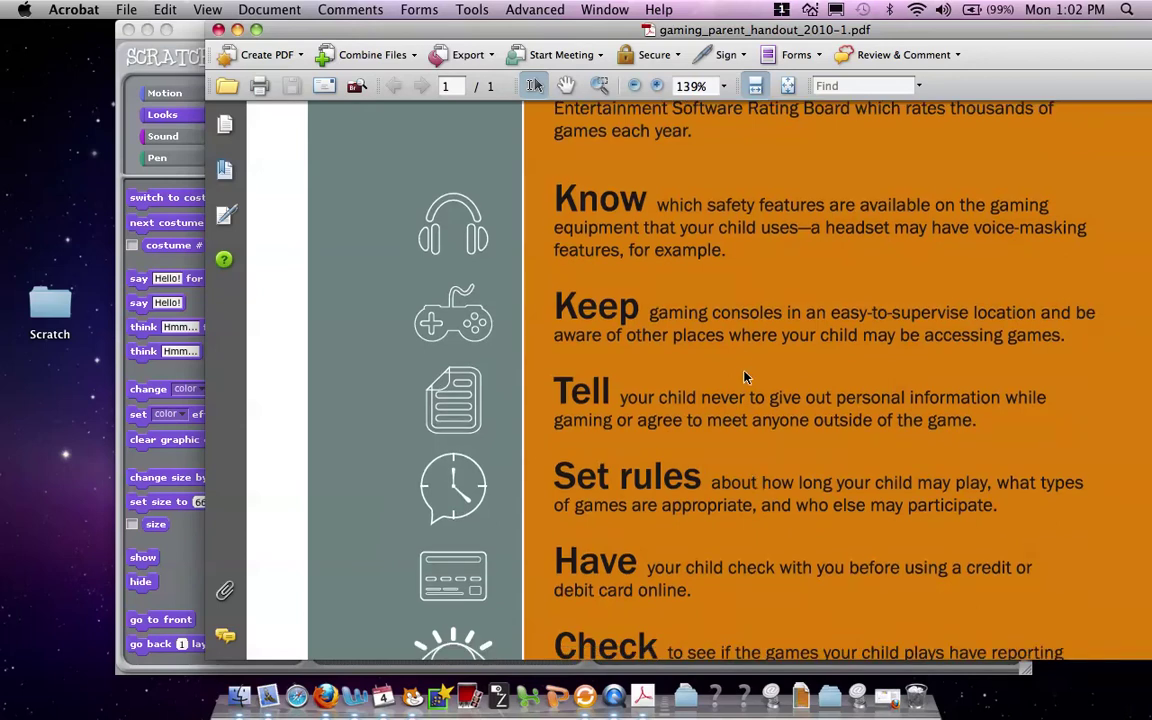
scroll(743, 372, down, 7)
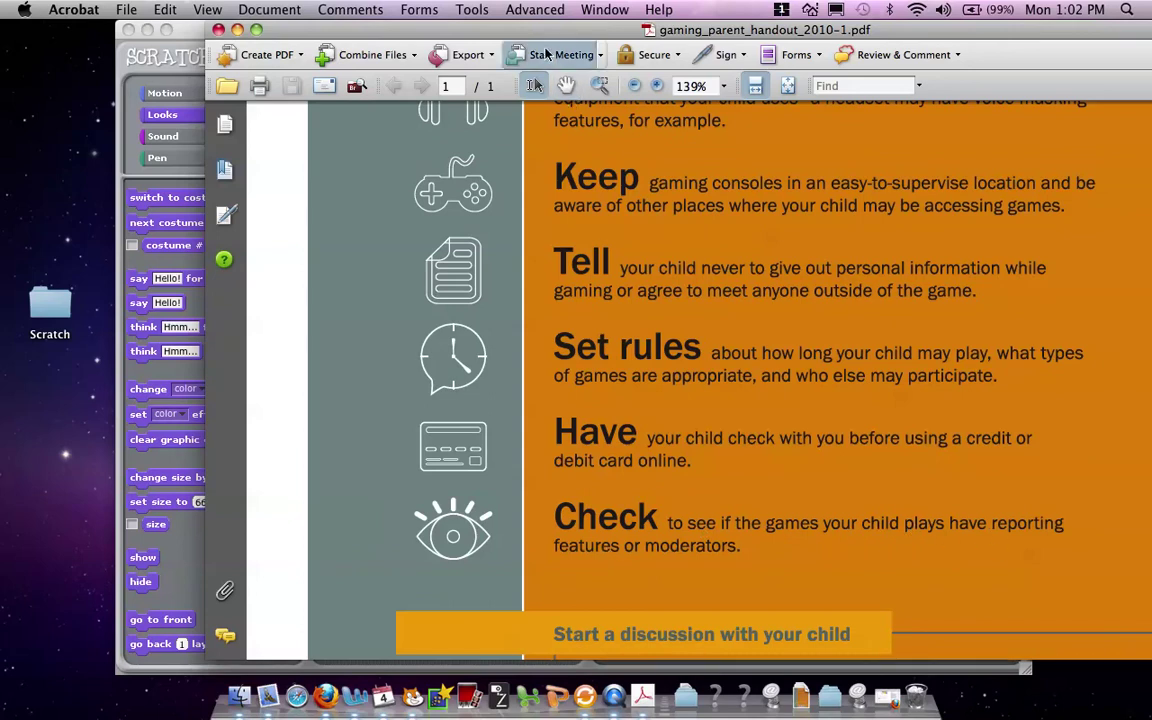
drag(553, 34, 736, 14)
Back in Scratch, attach a second timed say block reading "Check to see if the game you are playing has safety features or moderators"
drag(306, 28, 265, 26)
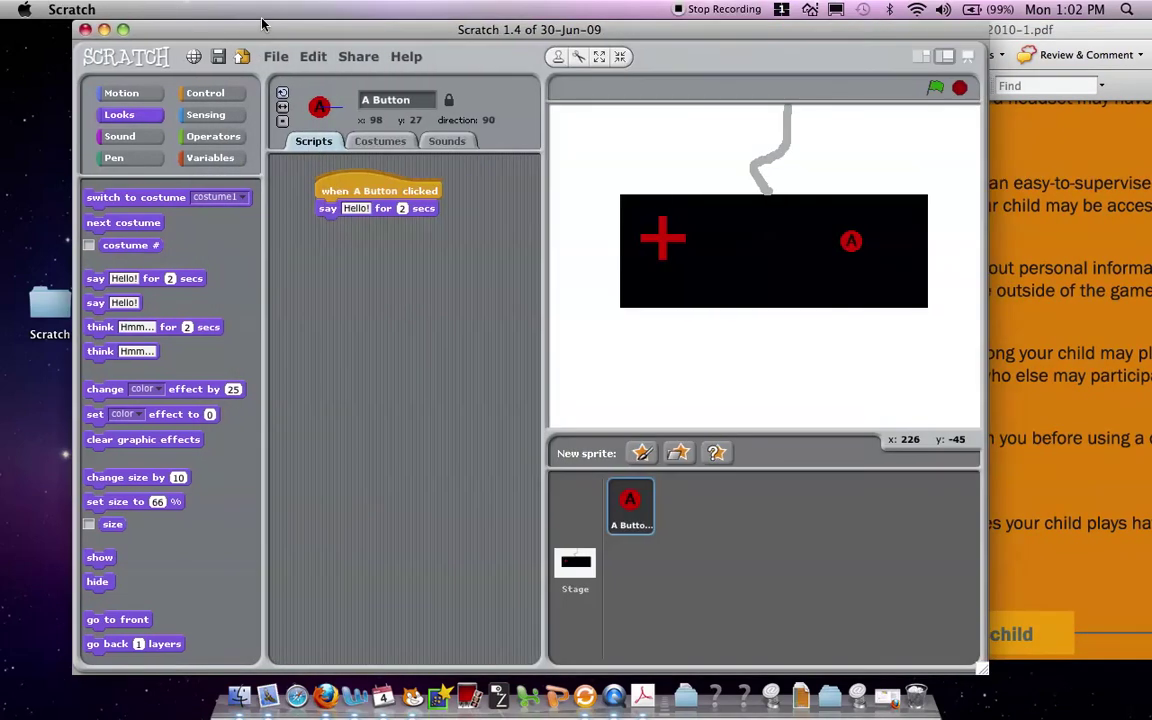
click(358, 207)
click(355, 222)
drag(145, 279, 380, 233)
click(360, 226)
text(Check to see if the game y)
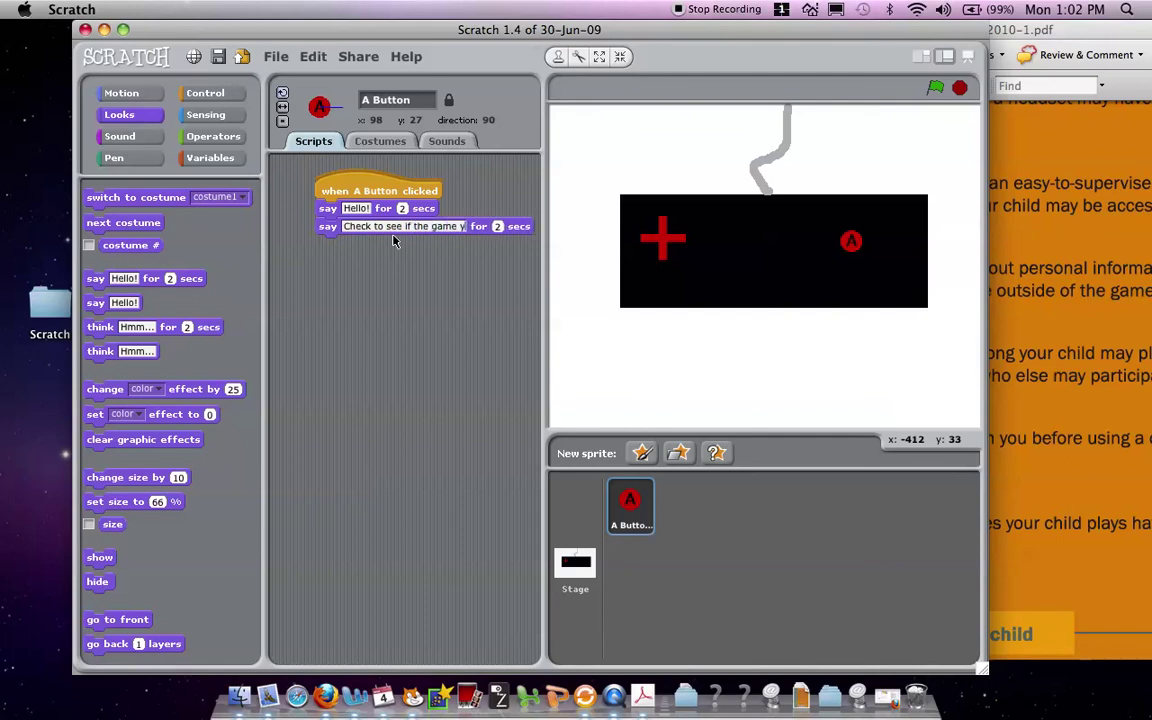
text(ou are playing h)
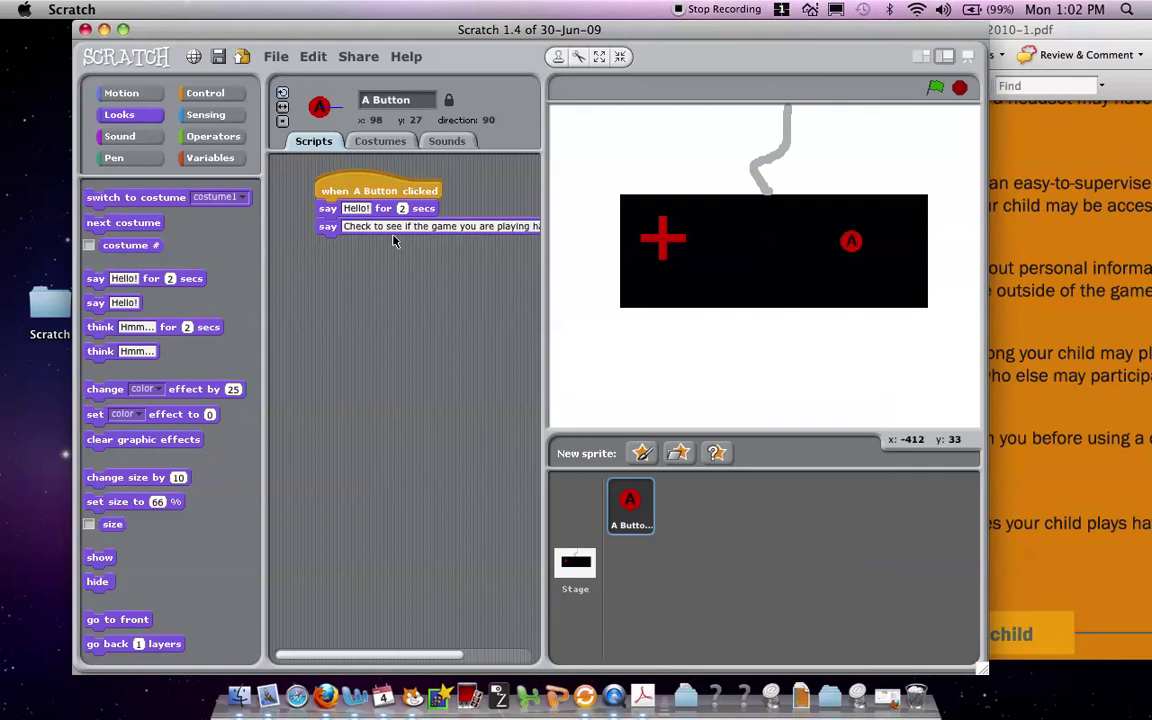
text(a)
text(s a)
text( ra)
text(ting)
text( or)
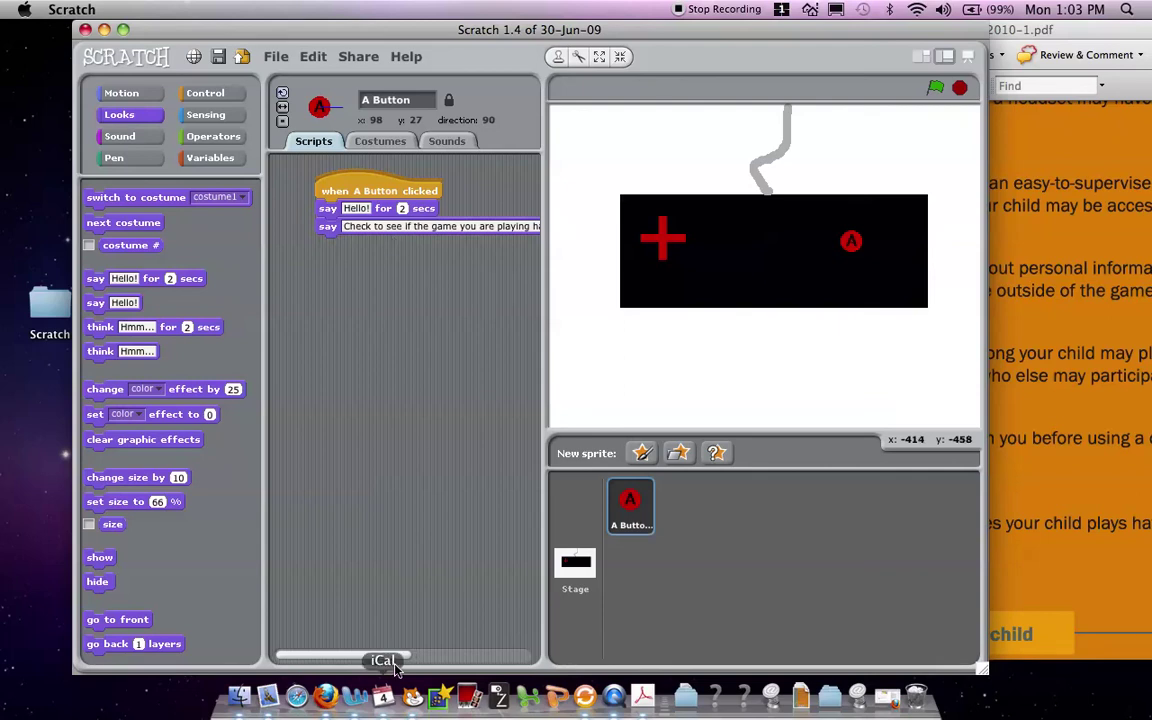
Set the duration of the safety tip's say block to 5 secs
drag(383, 655, 508, 660)
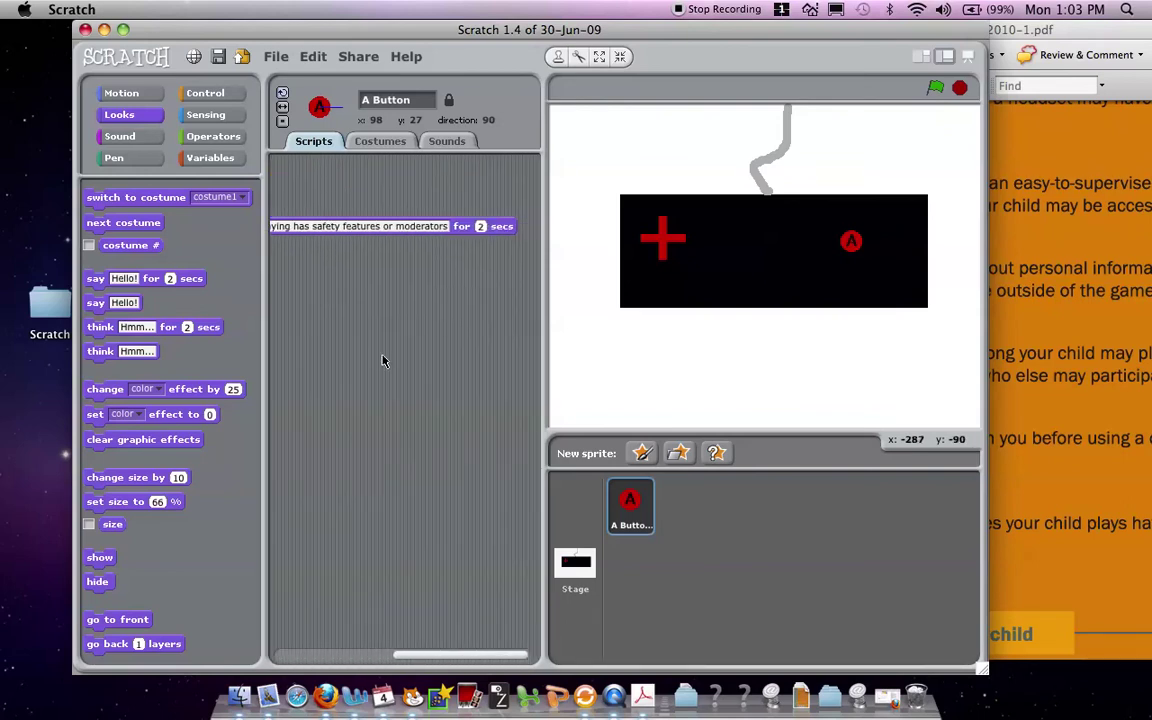
click(481, 227)
click(422, 249)
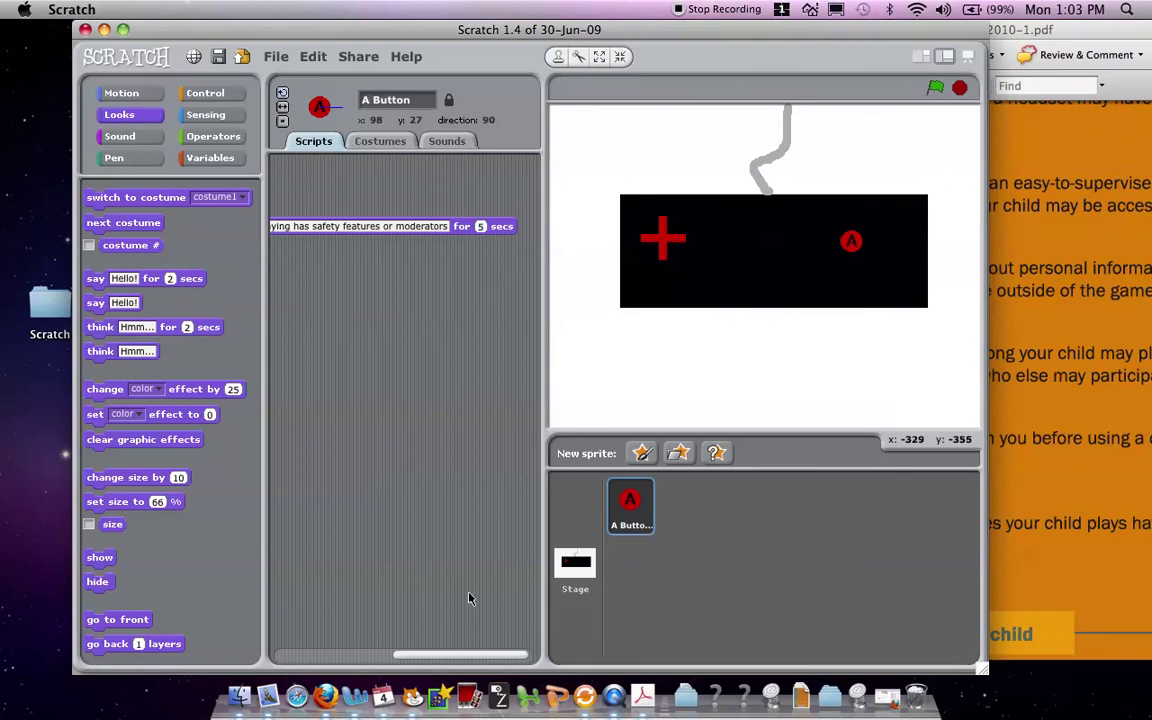
Test the finished script by activating the A Button sprite on the stage
drag(476, 657, 372, 657)
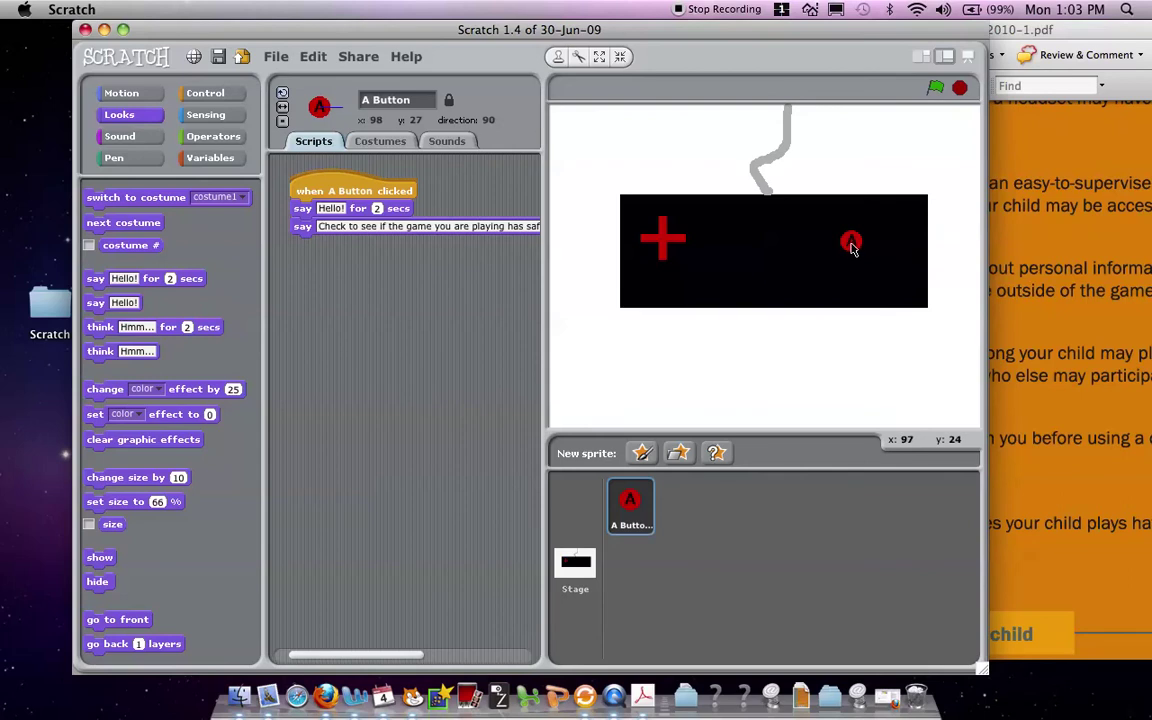
click(851, 249)
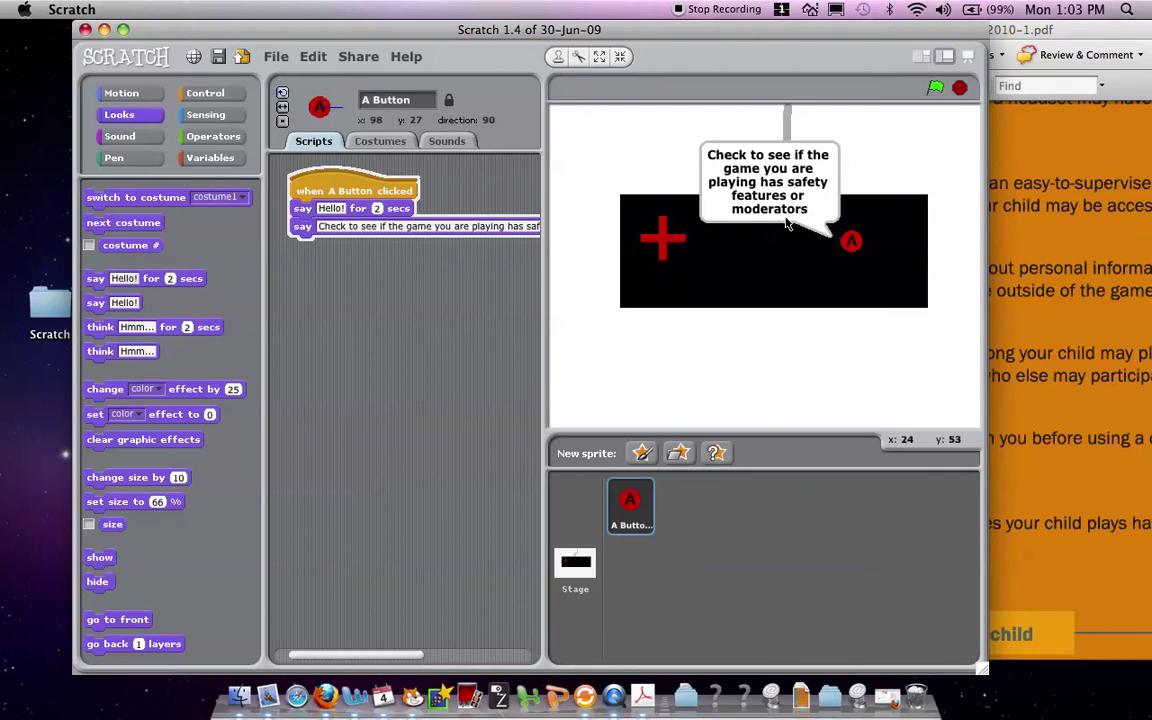
Shift the A Button script slightly upward in the script area and move the Scratch window a little to the right
drag(368, 193, 358, 188)
mouse_move(420, 657)
mouse_down()
mouse_move(515, 657)
mouse_move(411, 663)
mouse_up()
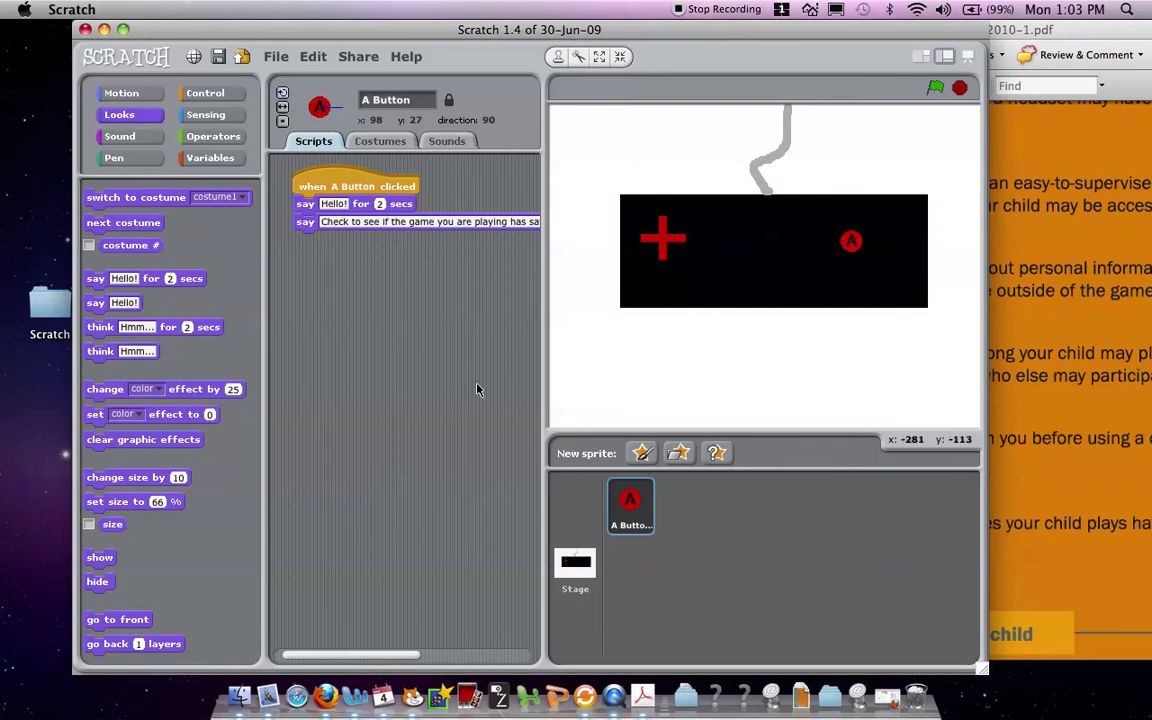
drag(424, 30, 453, 30)
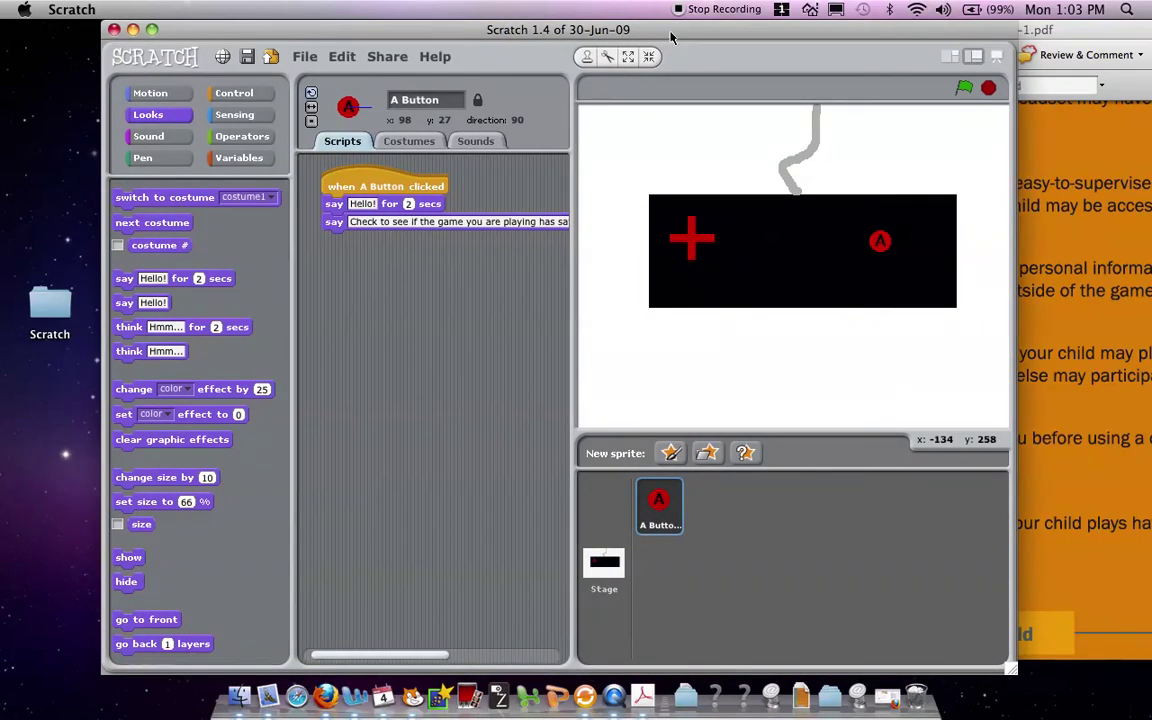
drag(672, 36, 686, 36)
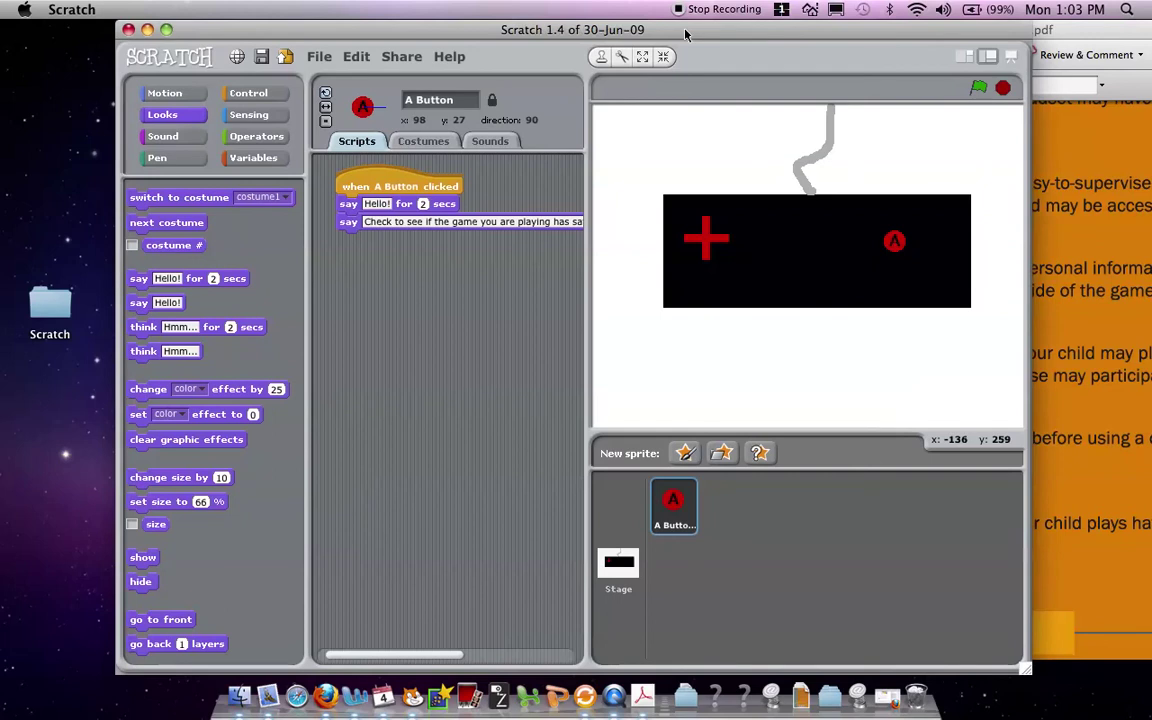